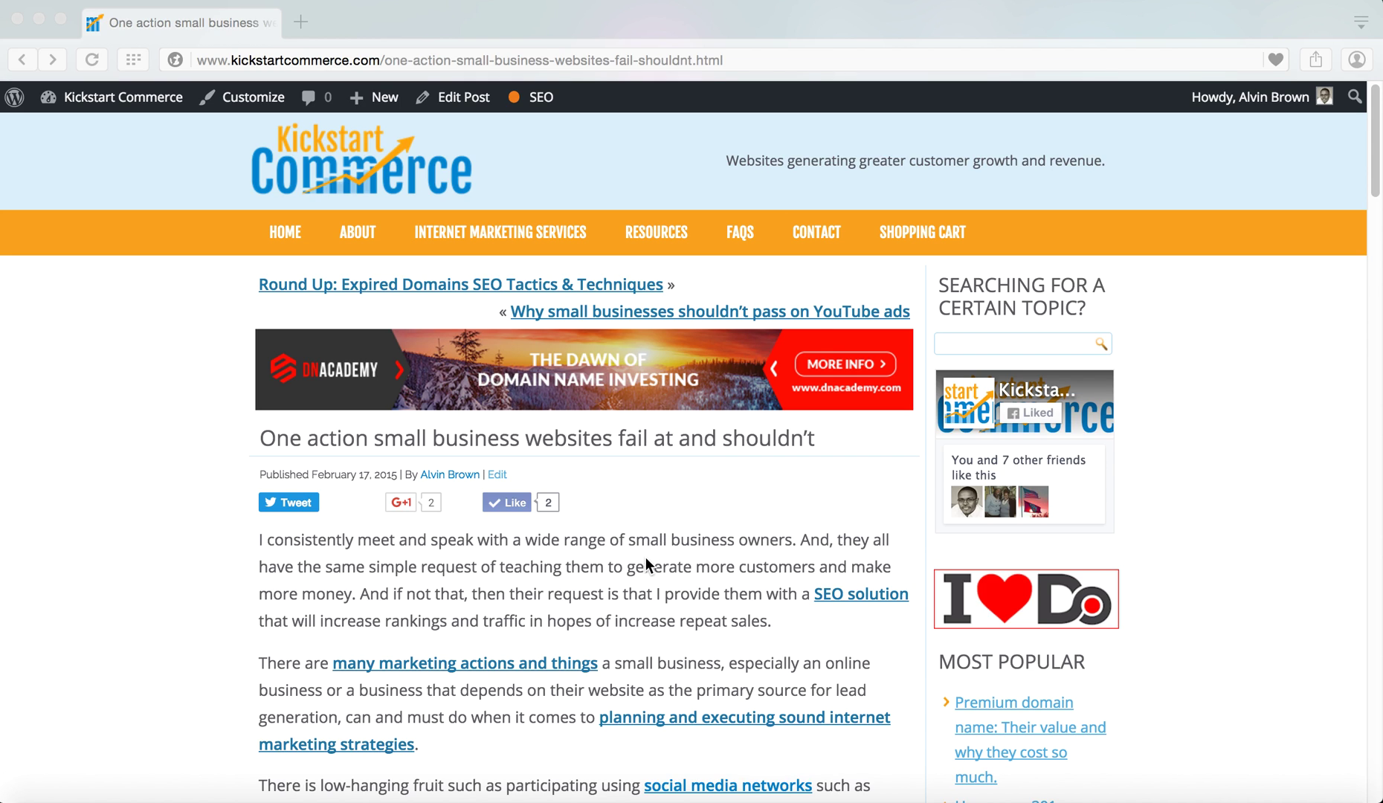
Read down through the live post, then go to the WordPress Dashboard via the site name
{"action": "scroll", "coordinate": [639, 573], "scroll_direction": "down", "scroll_amount": 1}
{"action": "scroll", "coordinate": [639, 573], "scroll_direction": "down", "scroll_amount": 4}
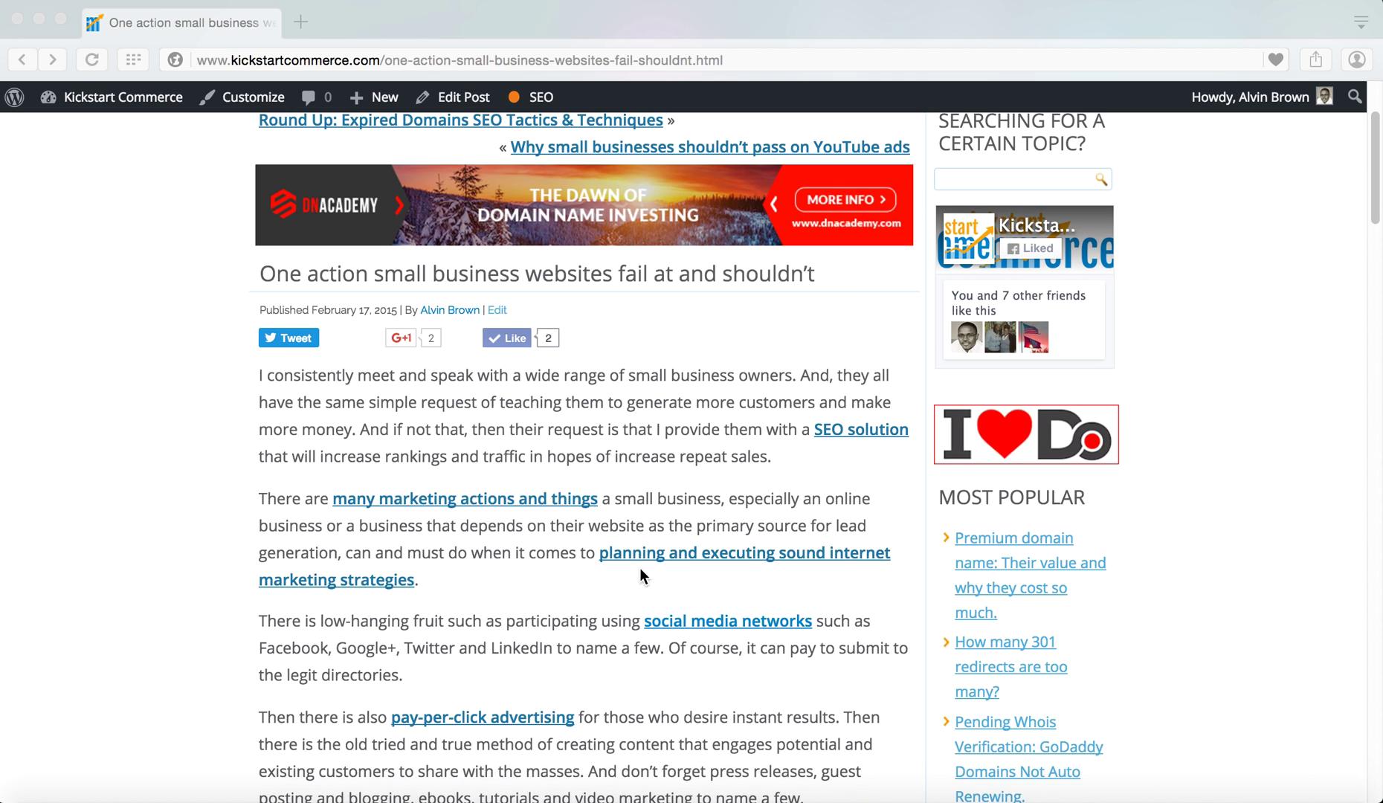
{"action": "scroll", "coordinate": [639, 568], "scroll_direction": "down", "scroll_amount": 6}
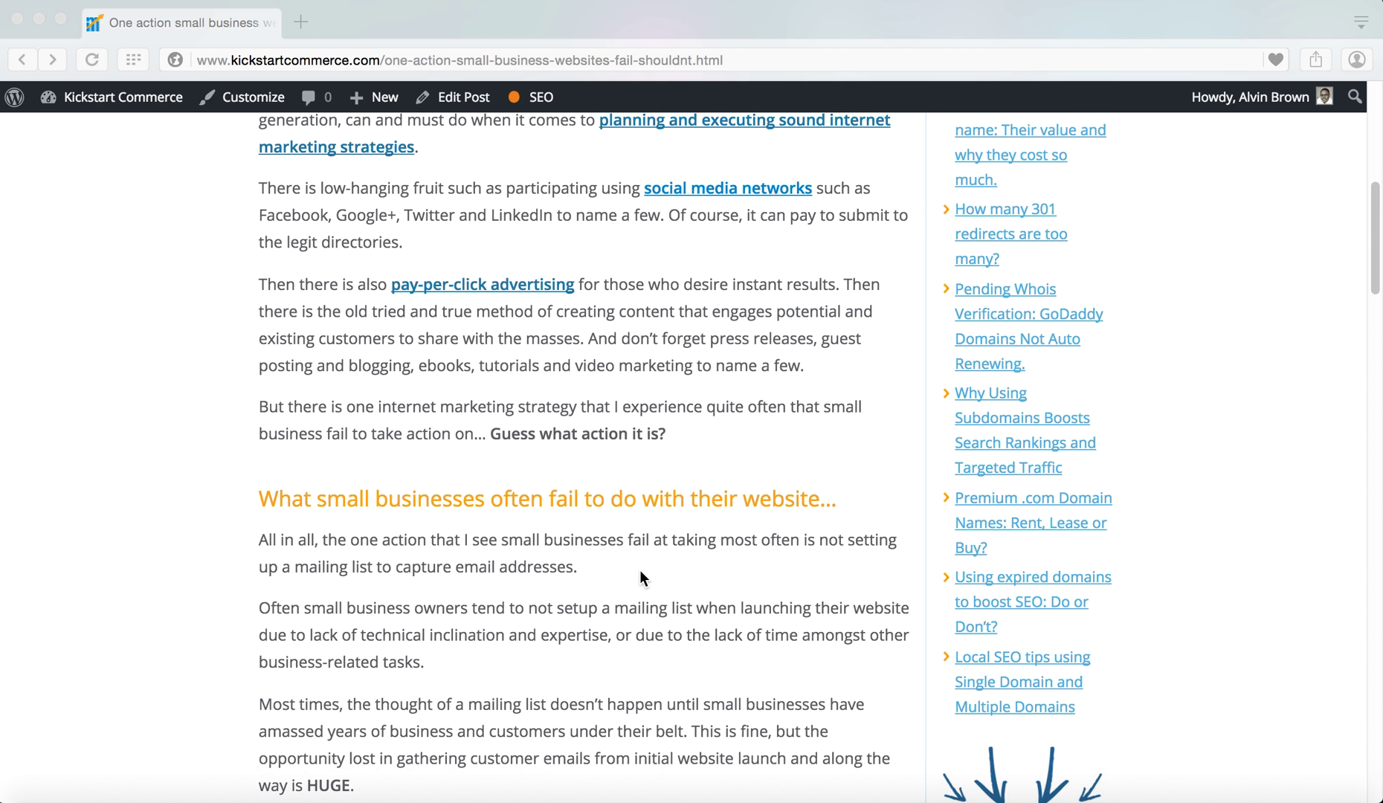
{"action": "scroll", "coordinate": [639, 573], "scroll_direction": "down", "scroll_amount": 5}
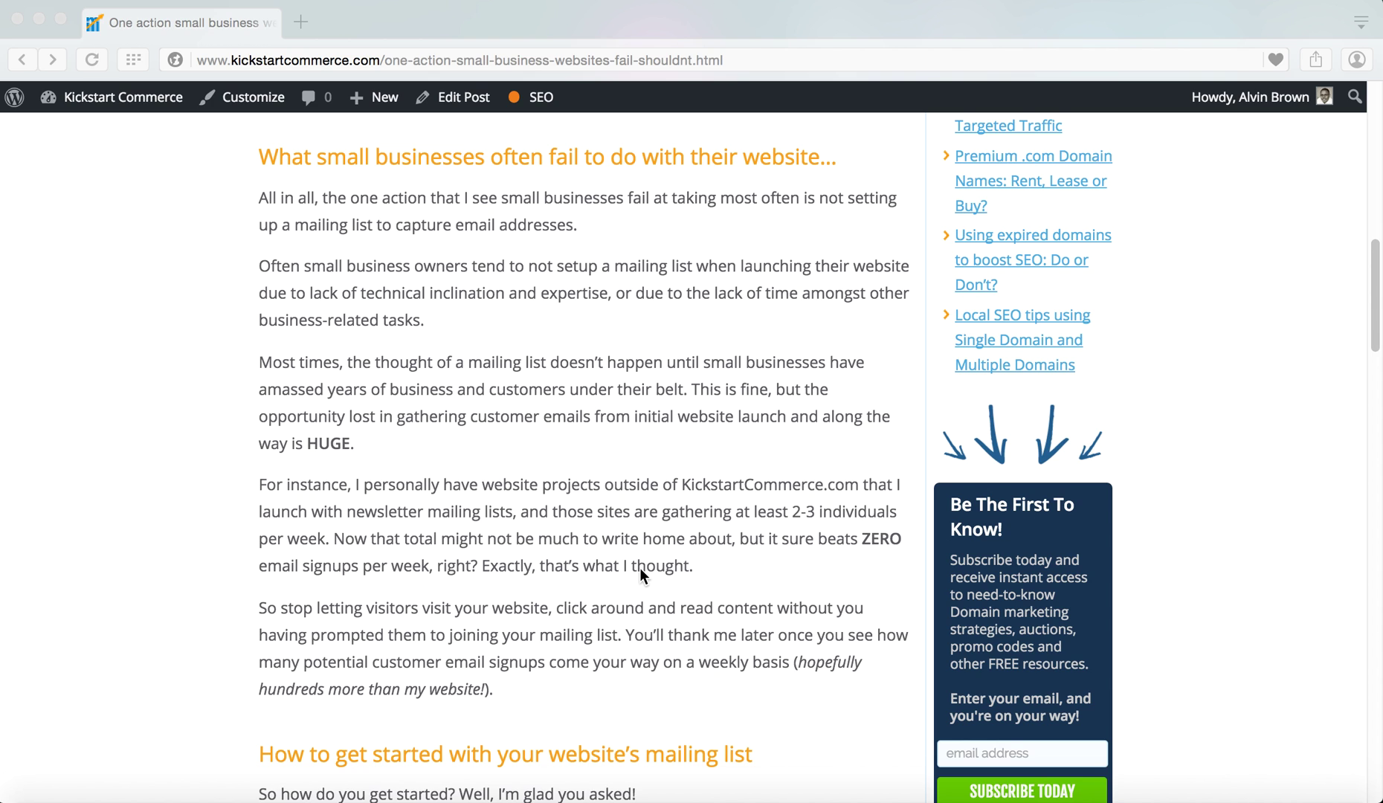
{"action": "scroll", "coordinate": [639, 567], "scroll_direction": "down", "scroll_amount": 1}
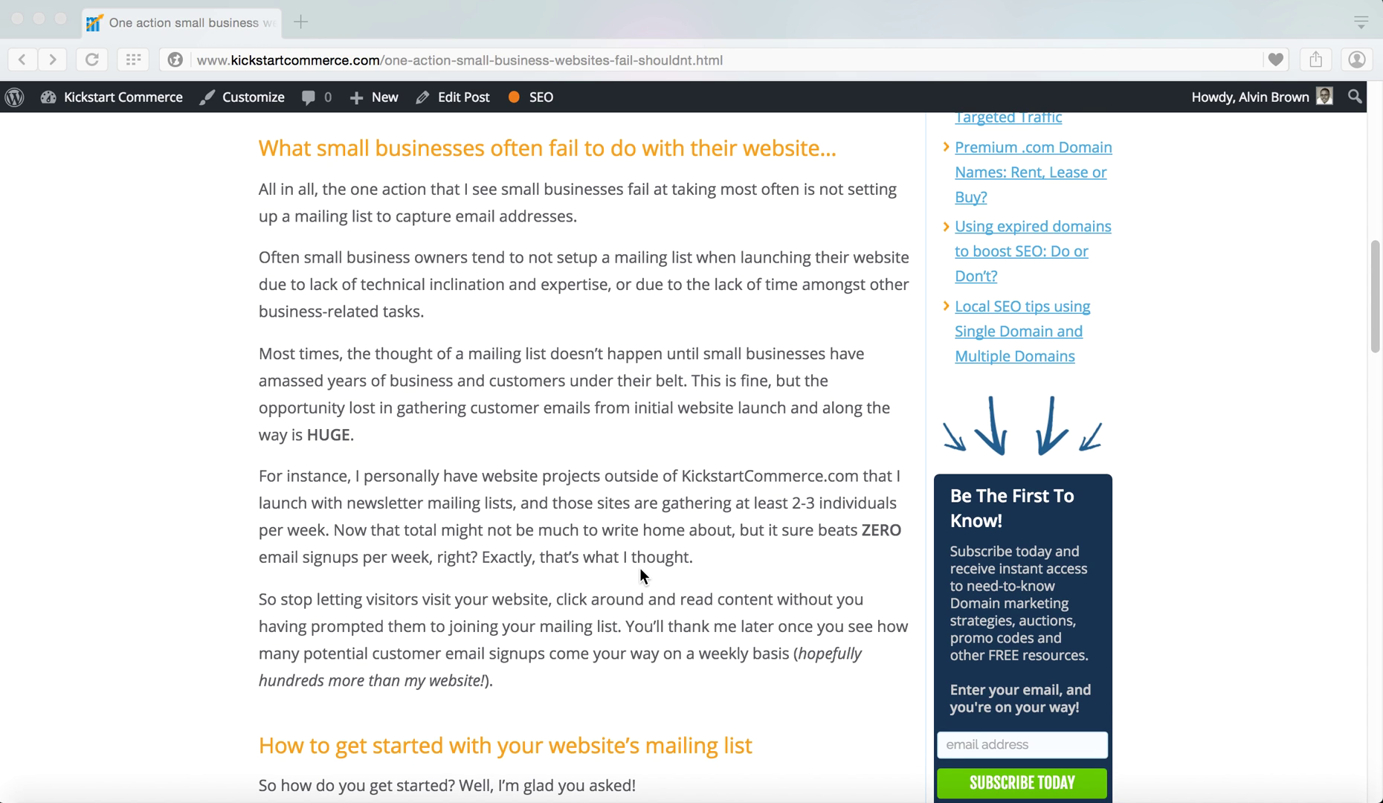
{"action": "scroll", "coordinate": [639, 577], "scroll_direction": "down", "scroll_amount": 3}
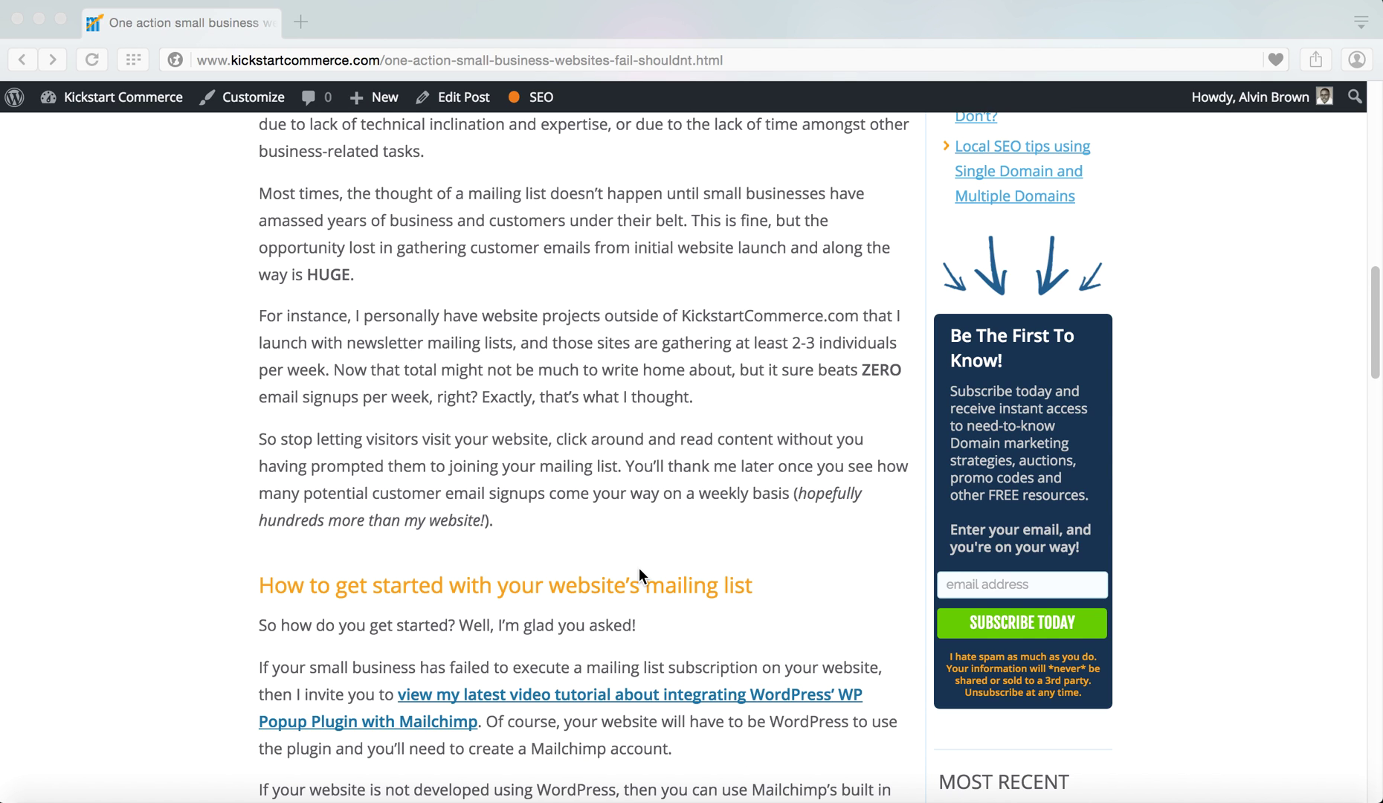
{"action": "scroll", "coordinate": [639, 568], "scroll_direction": "down", "scroll_amount": 2}
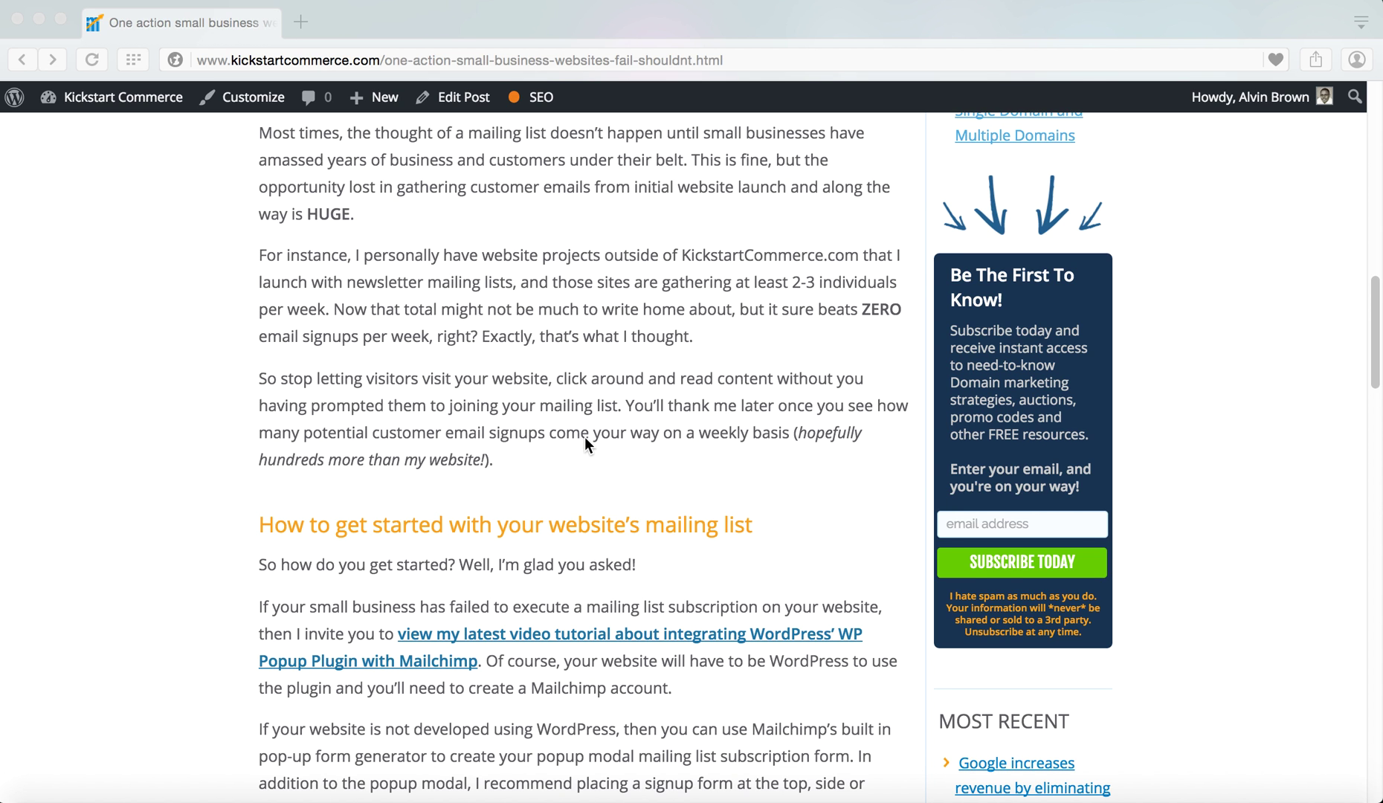
{"action": "scroll", "coordinate": [572, 509], "scroll_direction": "down", "scroll_amount": 3}
{"action": "scroll", "coordinate": [571, 509], "scroll_direction": "down", "scroll_amount": 15}
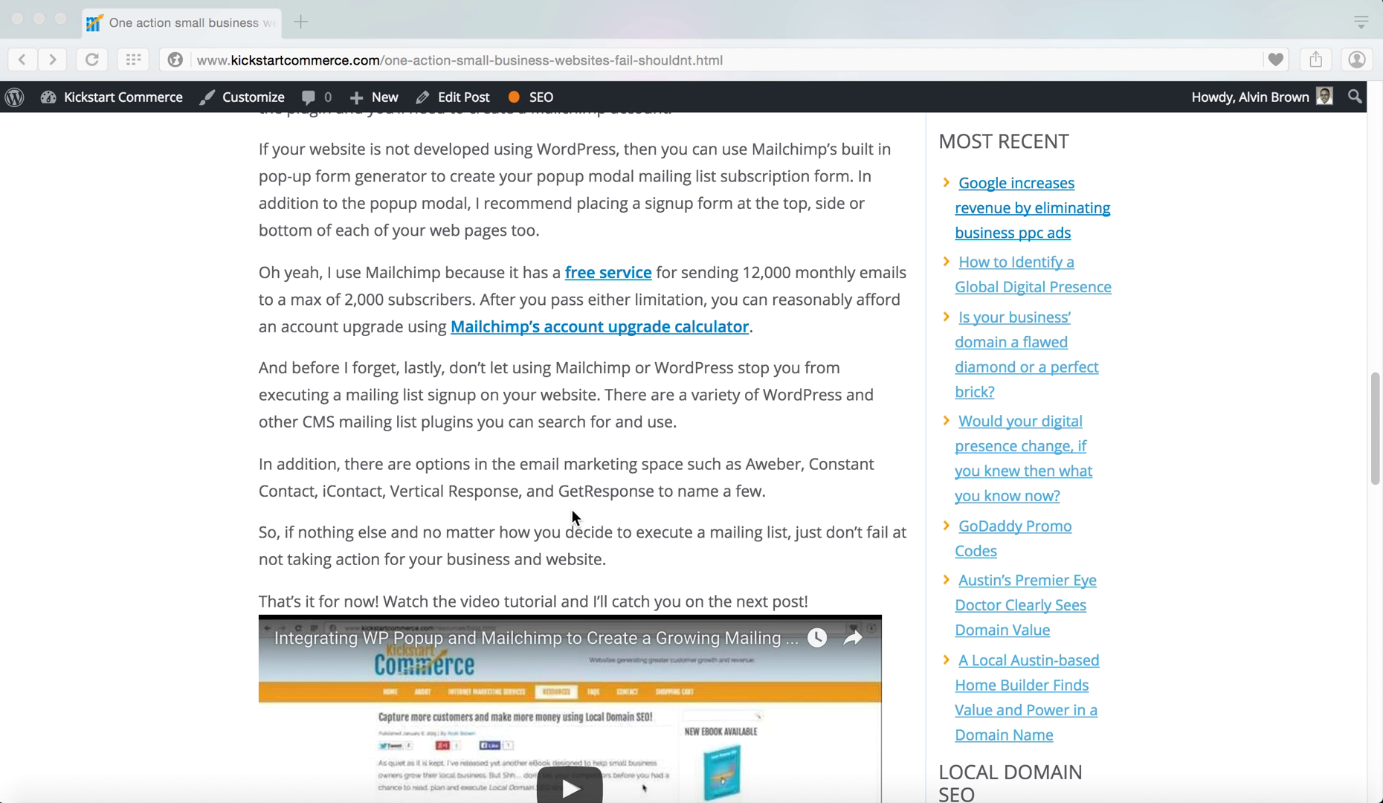
{"action": "scroll", "coordinate": [571, 510], "scroll_direction": "down", "scroll_amount": 4}
{"action": "scroll", "coordinate": [572, 510], "scroll_direction": "down", "scroll_amount": 2}
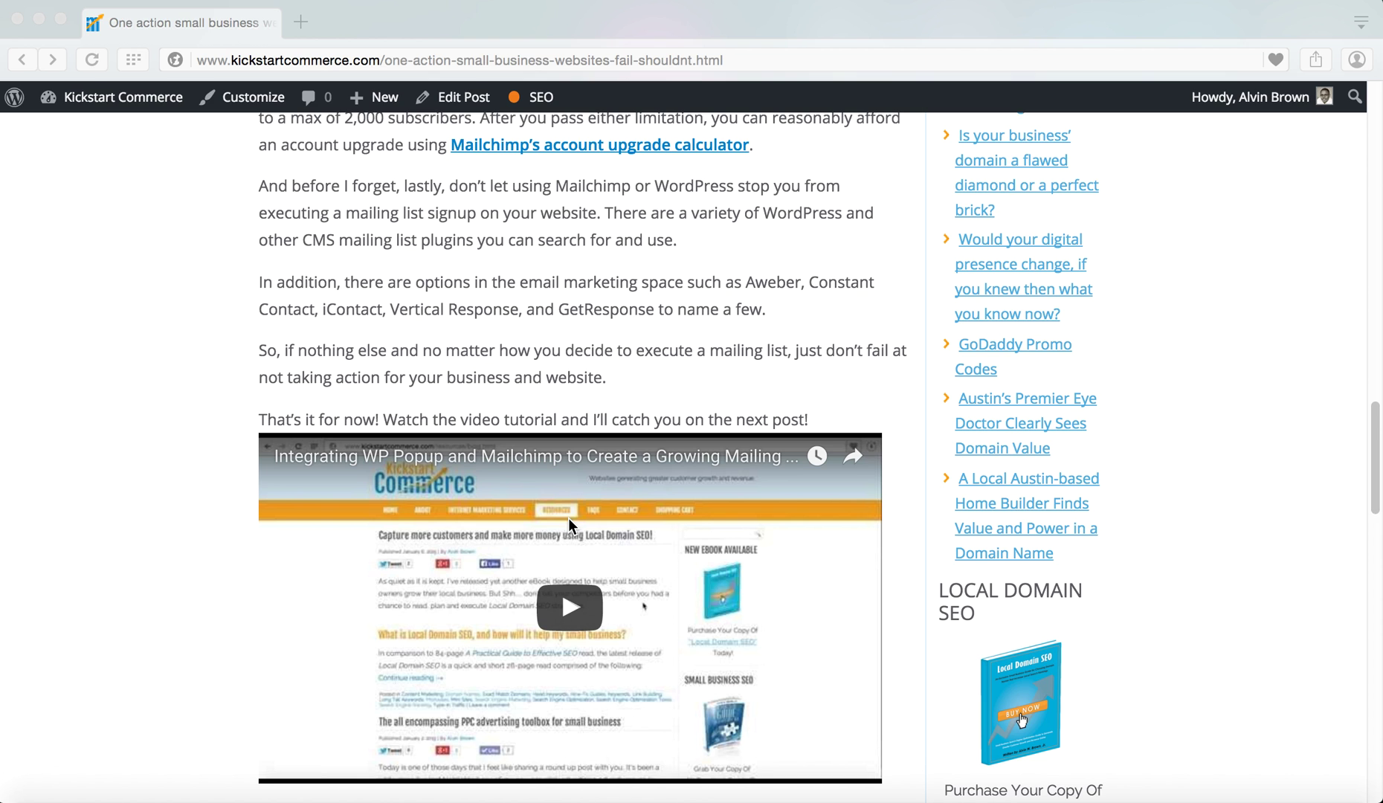
{"action": "scroll", "coordinate": [568, 518], "scroll_direction": "up", "scroll_amount": 4}
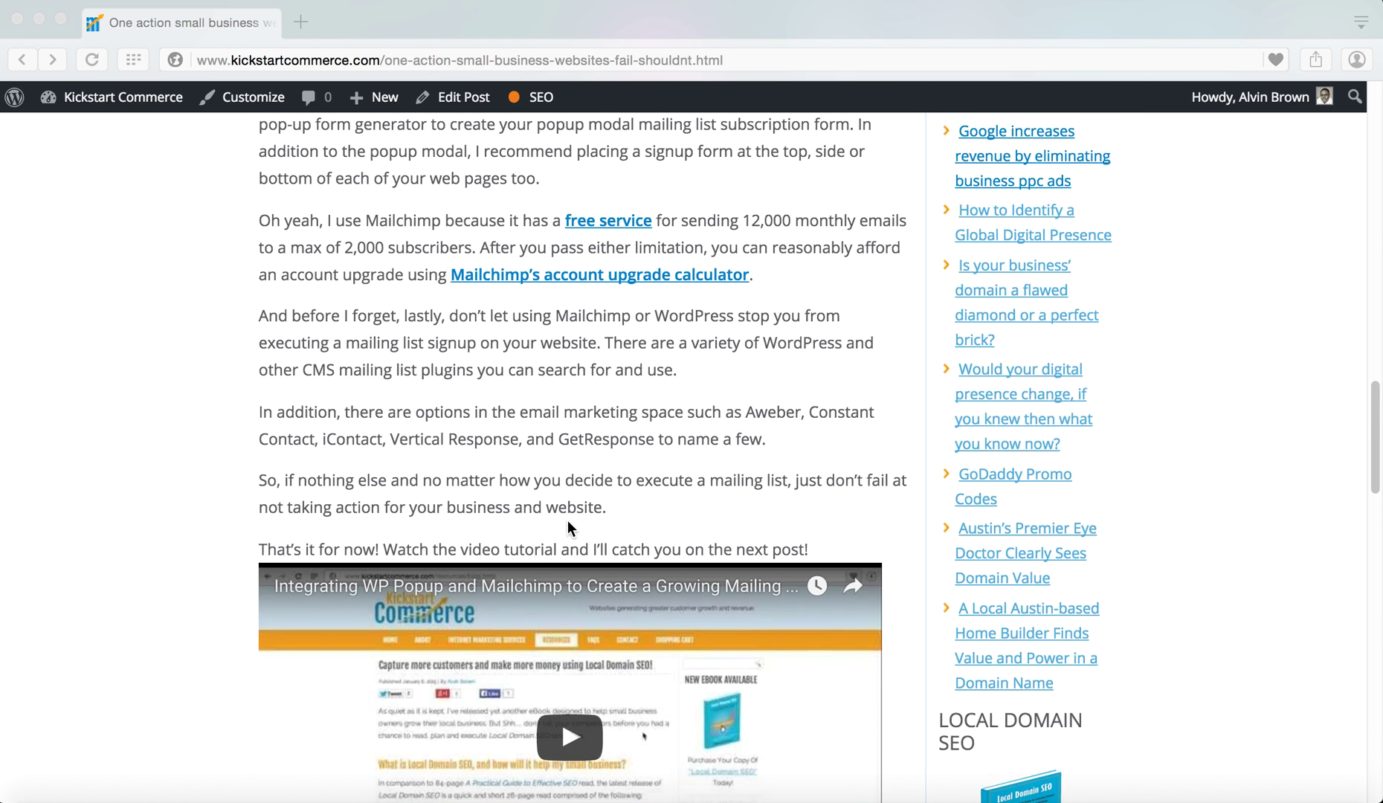
{"action": "scroll", "coordinate": [567, 520], "scroll_direction": "up", "scroll_amount": 5}
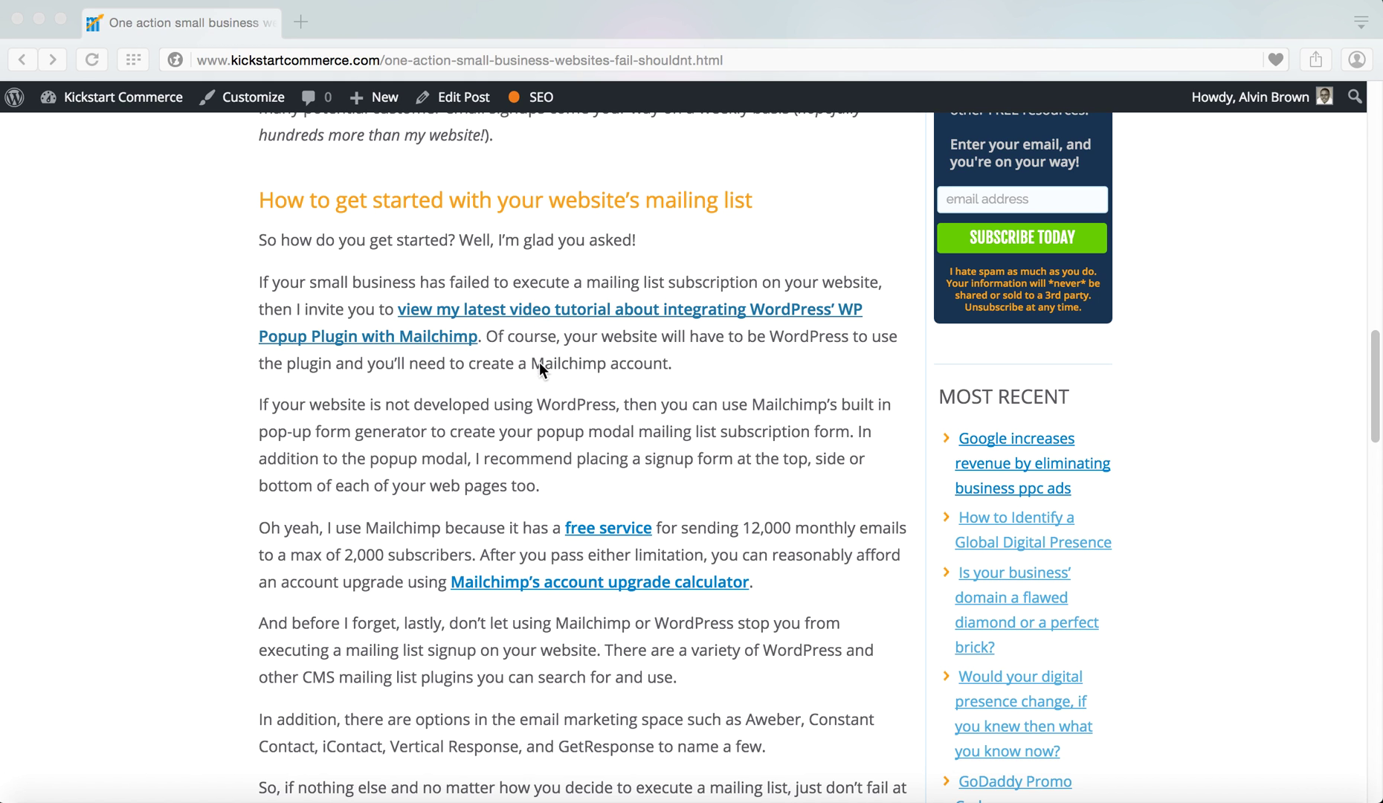
{"action": "scroll", "coordinate": [534, 386], "scroll_direction": "down", "scroll_amount": 5}
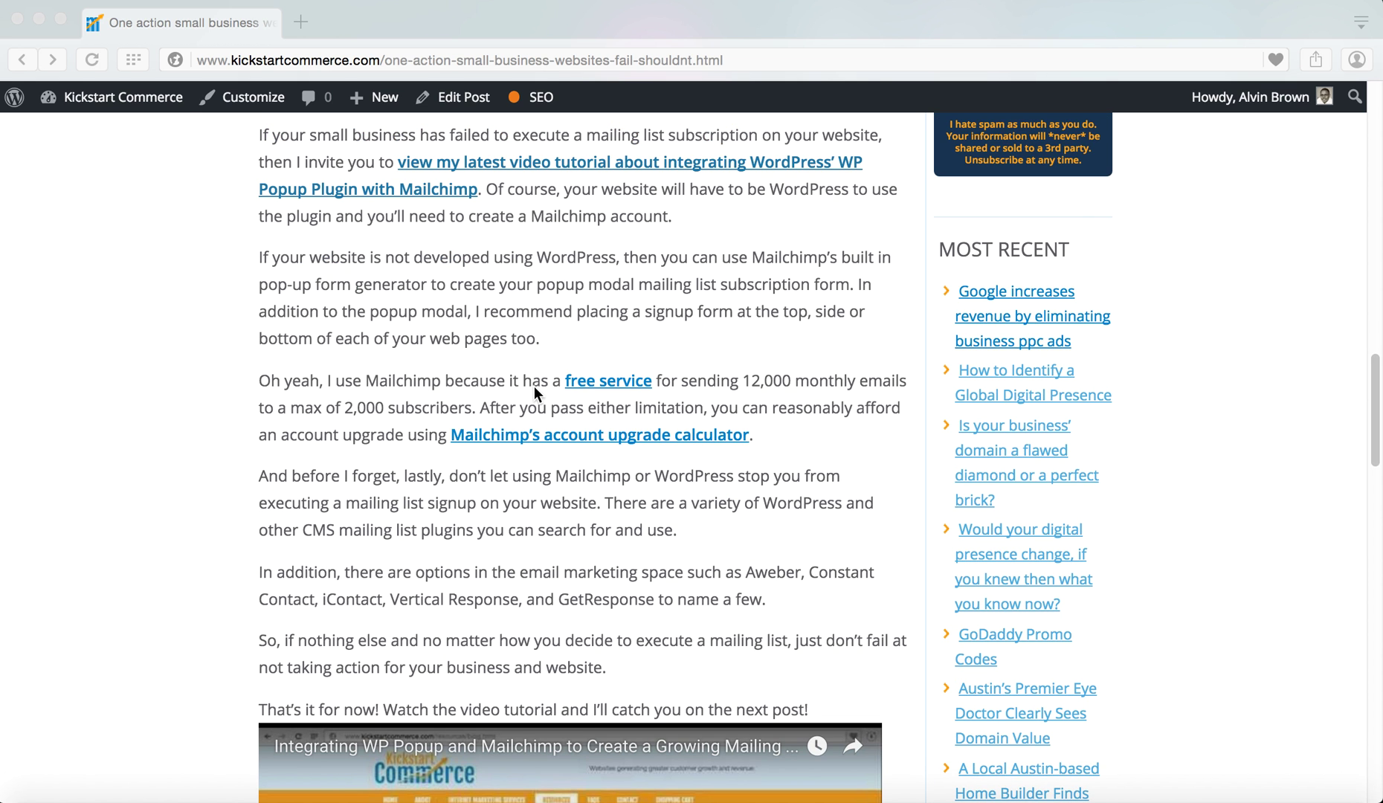
{"action": "scroll", "coordinate": [534, 385], "scroll_direction": "down", "scroll_amount": 5}
{"action": "scroll", "coordinate": [532, 386], "scroll_direction": "down", "scroll_amount": 1}
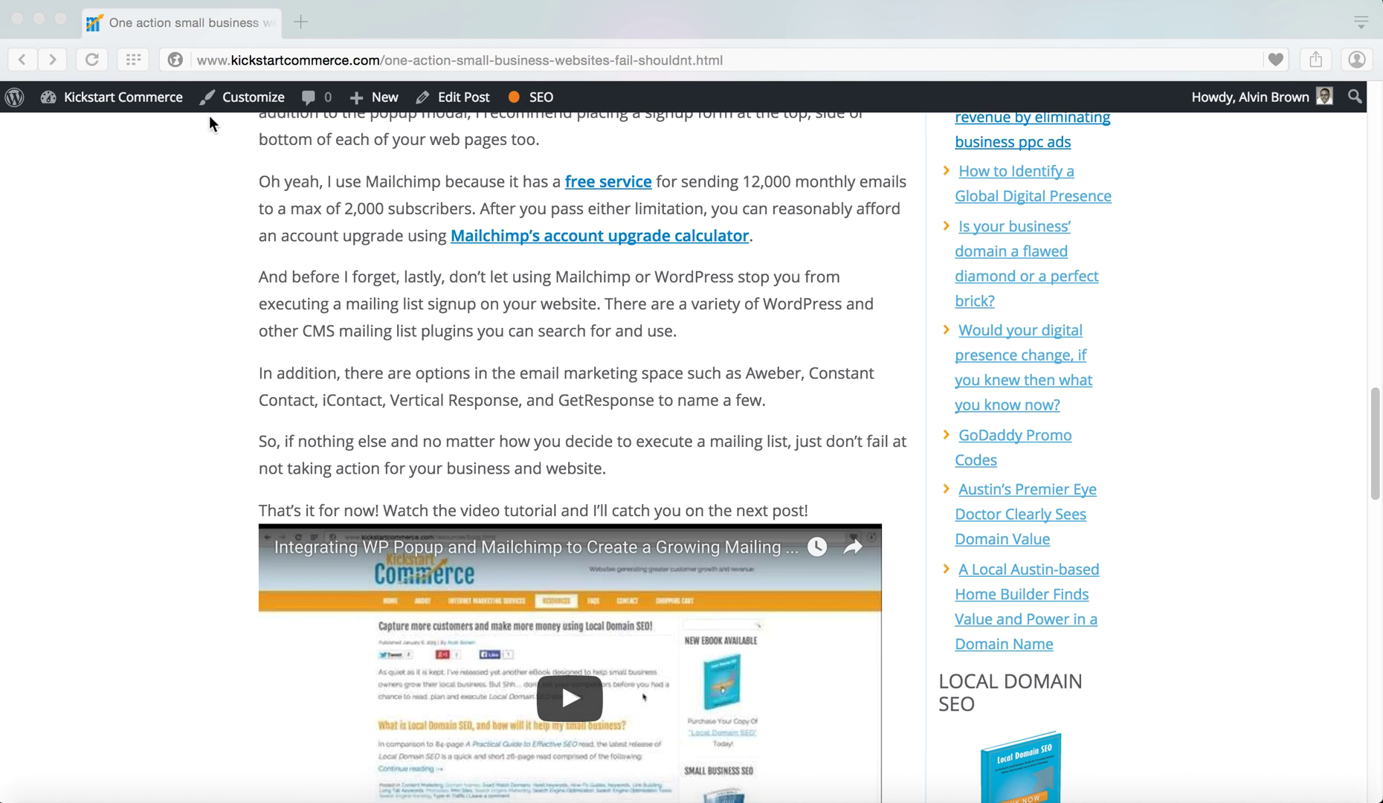
{"action": "mouse_move", "coordinate": [122, 96]}
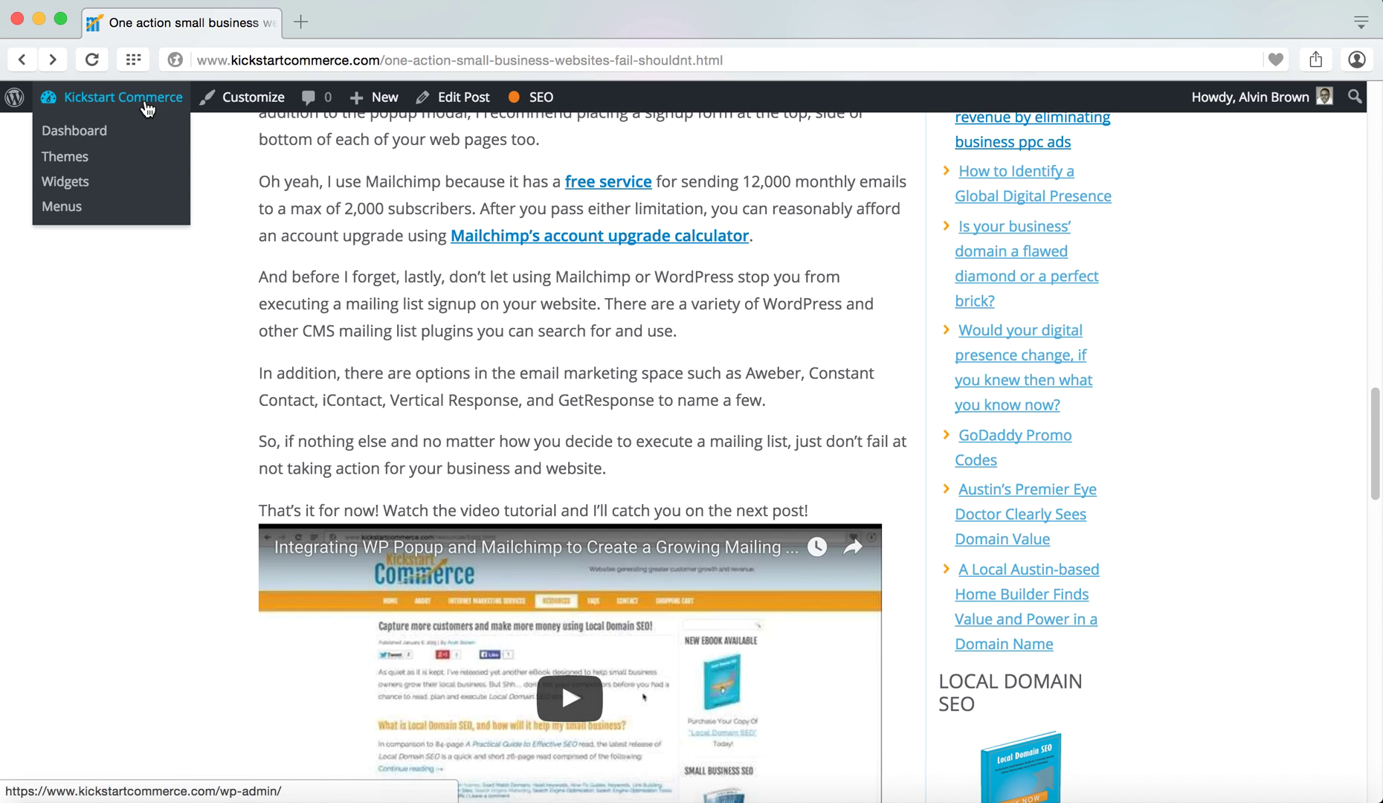
{"action": "left_click", "coordinate": [111, 136]}
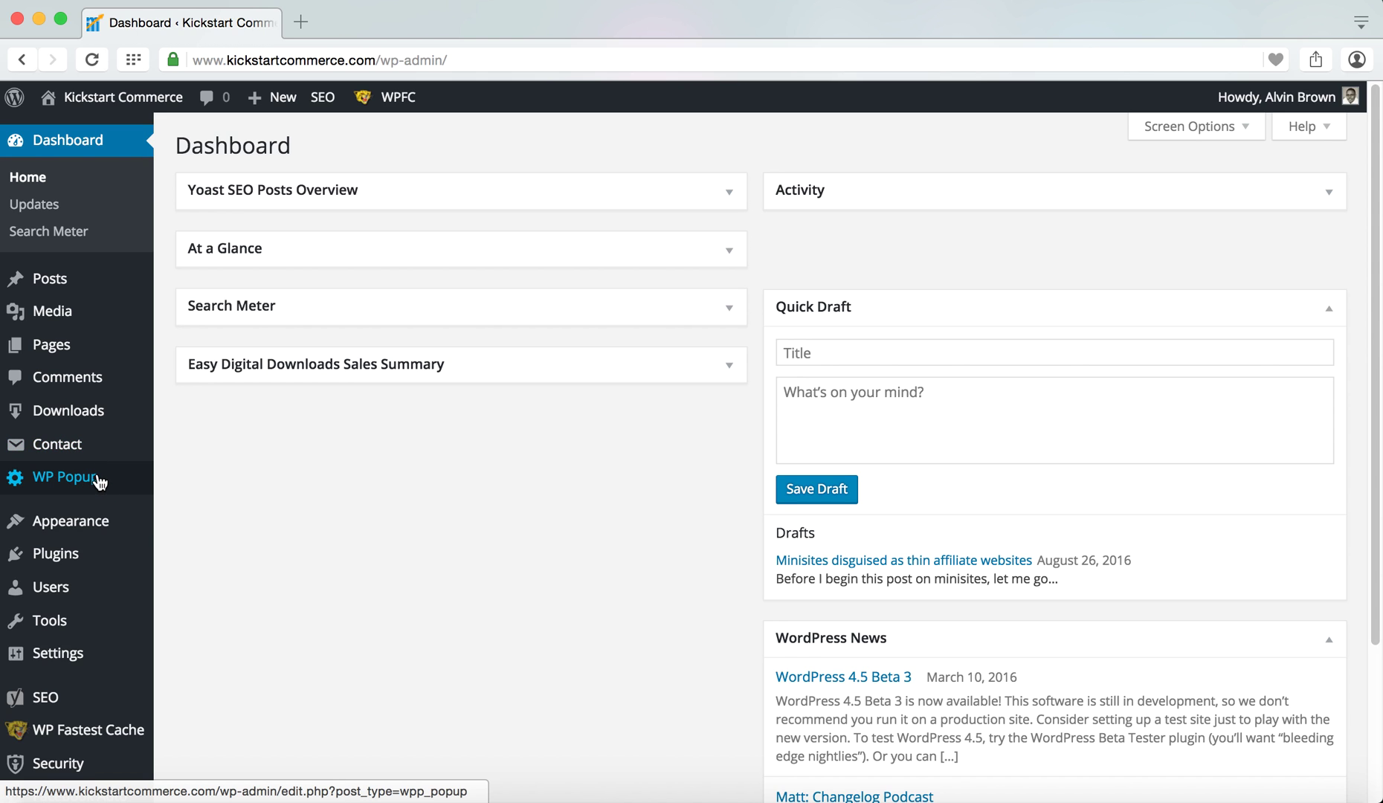
{"action": "mouse_move", "coordinate": [57, 553]}
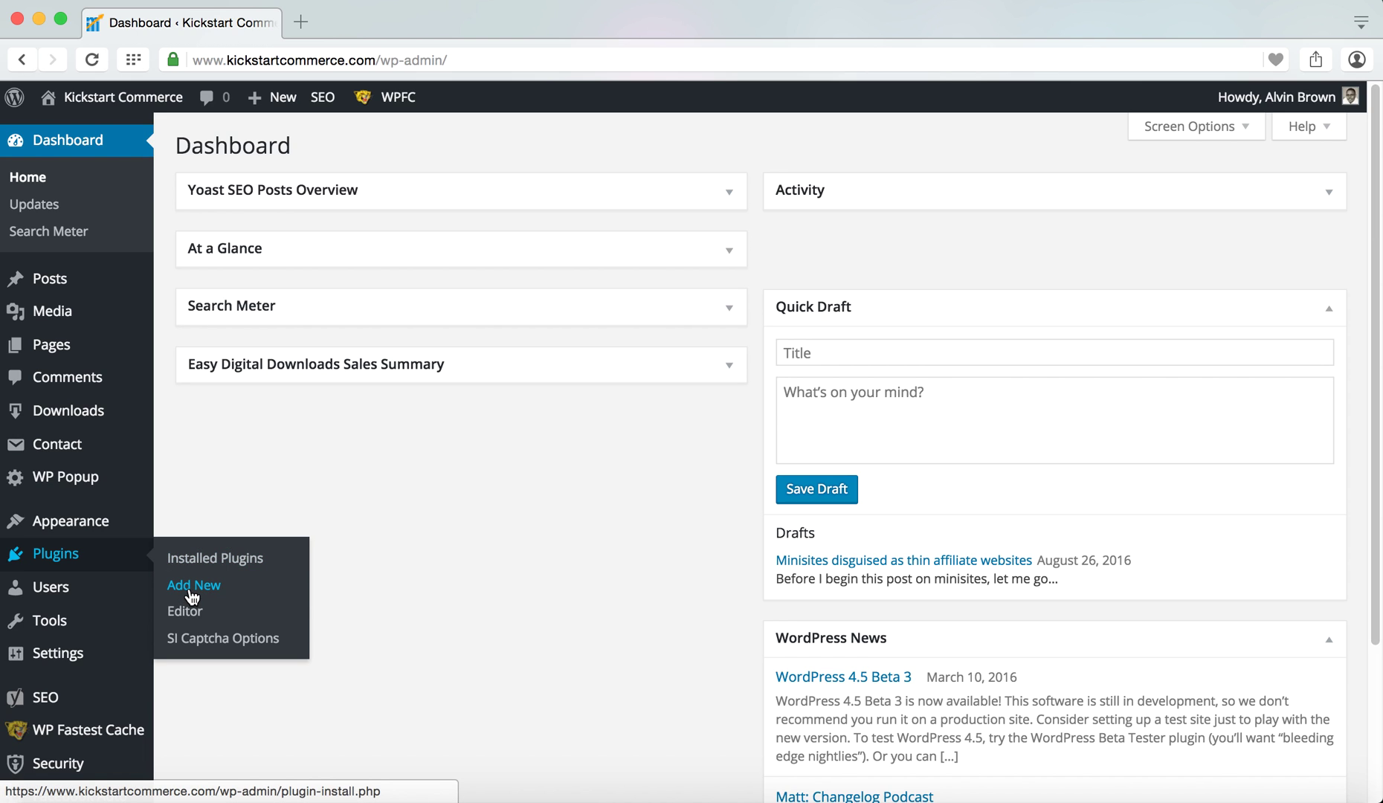
Open WP Popup's Popups list, showing the single Main Pop Up entry
{"action": "left_click", "coordinate": [93, 480]}
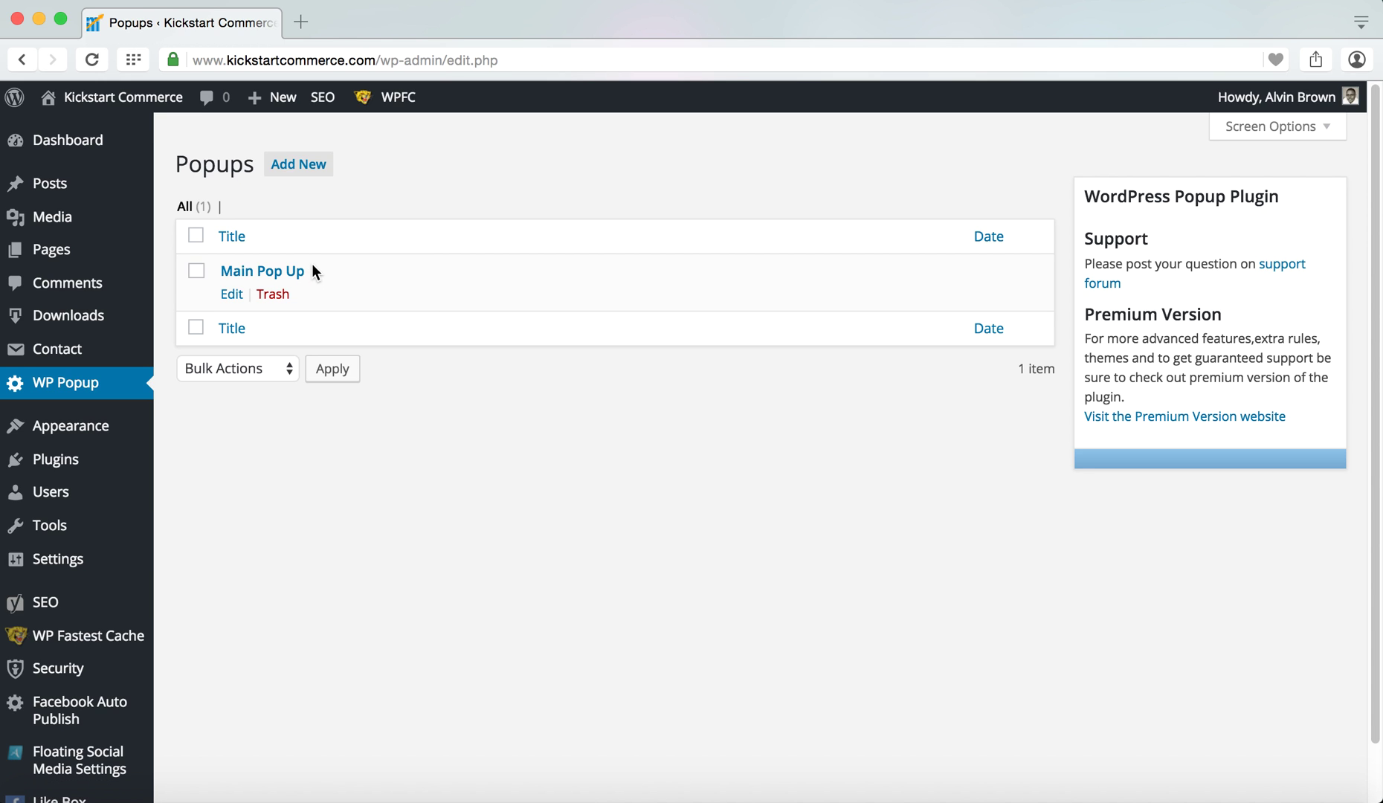
{"action": "mouse_move", "coordinate": [262, 271]}
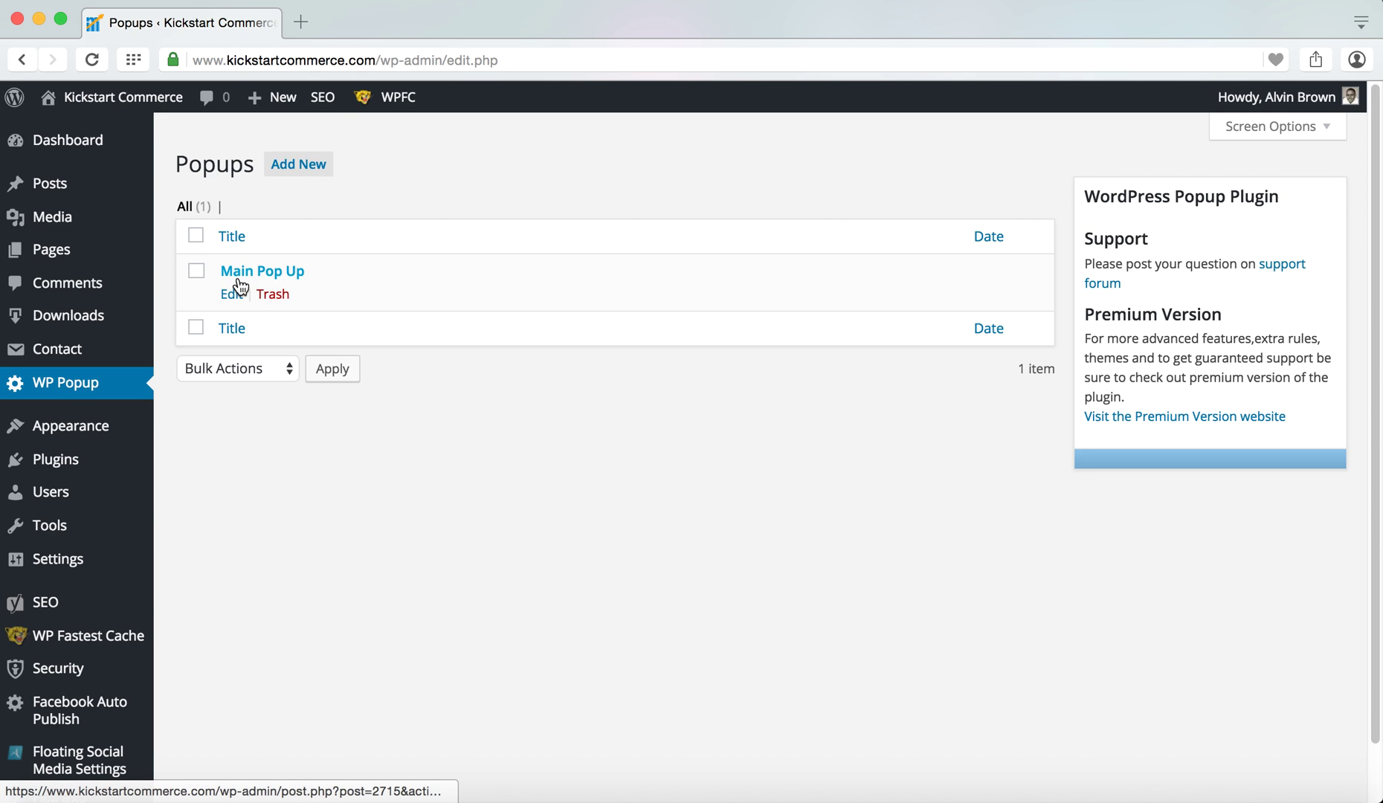
Edit Main Pop Up and copy its Link Popup Shortcode to the clipboard
{"action": "left_click", "coordinate": [232, 295]}
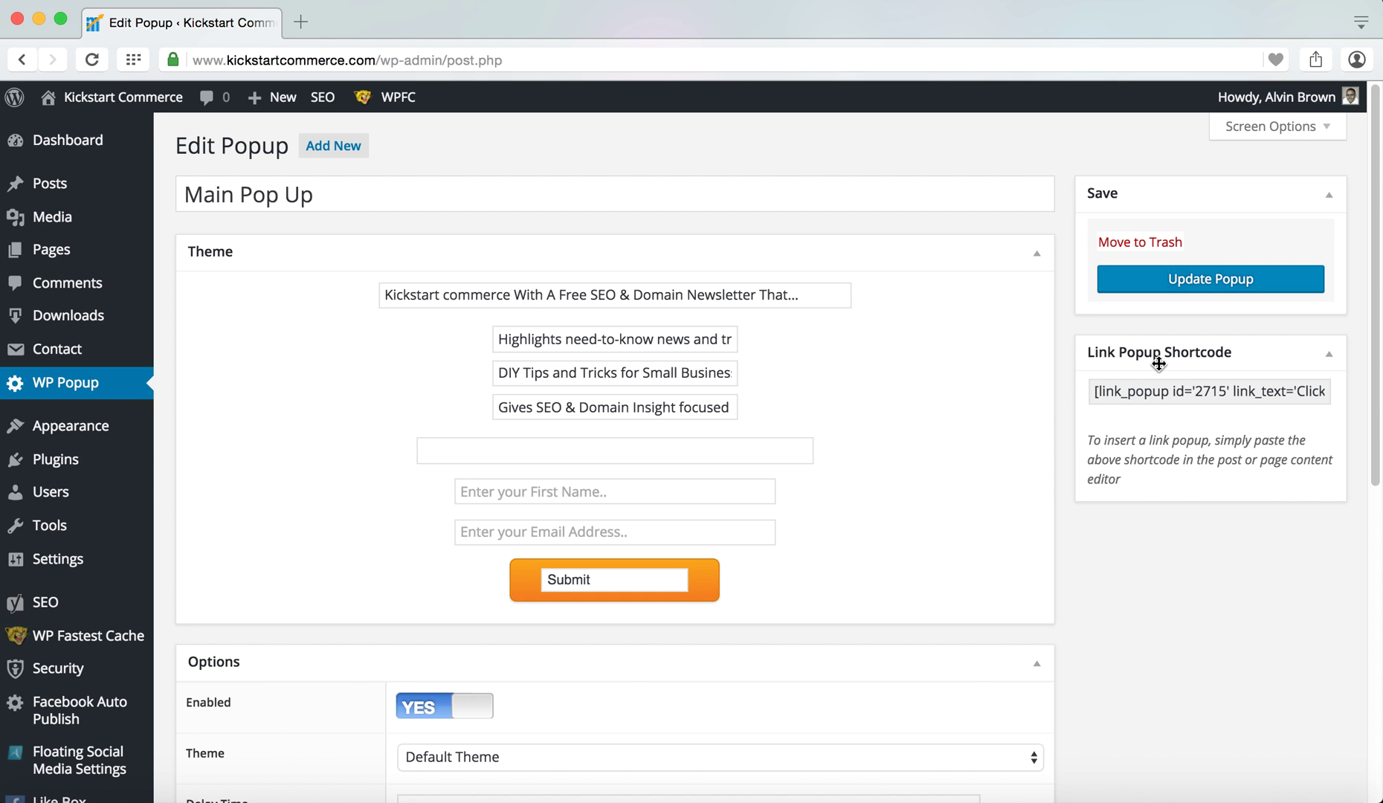
{"action": "left_click", "coordinate": [1100, 398]}
{"action": "right_click", "coordinate": [1101, 397]}
{"action": "left_click", "coordinate": [1001, 484]}
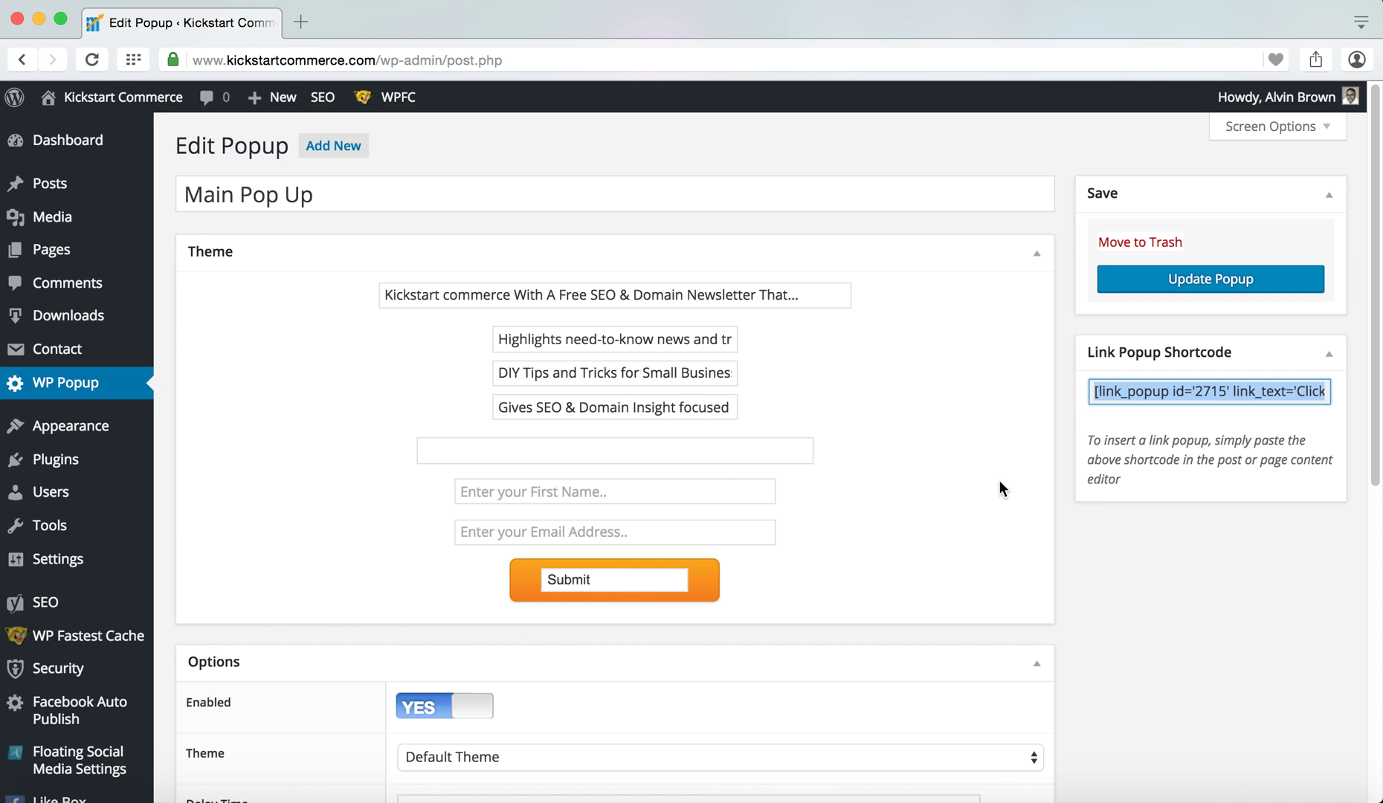
{"action": "left_click", "coordinate": [1062, 410]}
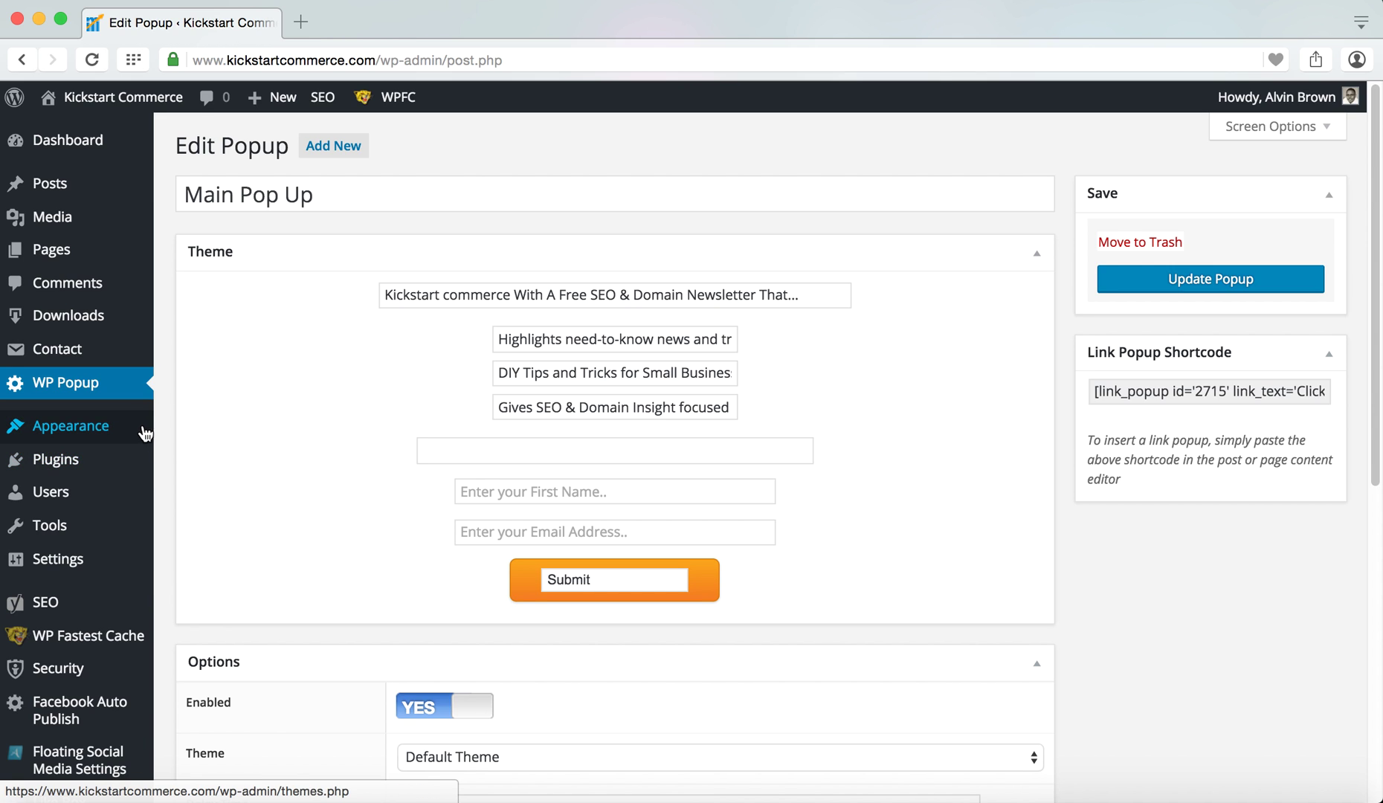
{"action": "mouse_move", "coordinate": [70, 426]}
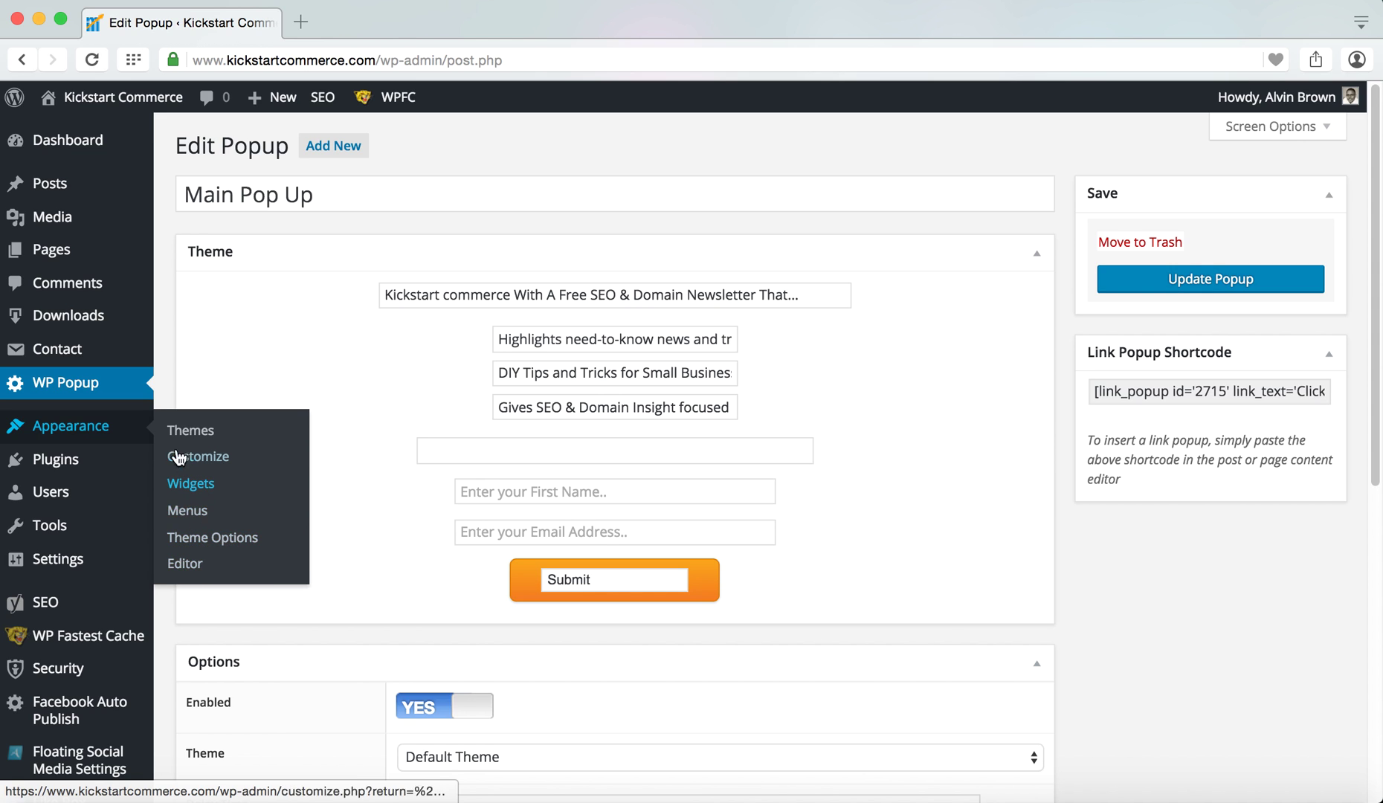
Open Appearance > Editor with kickstart_commerce_theme kept as the theme to edit
{"action": "left_click", "coordinate": [183, 571]}
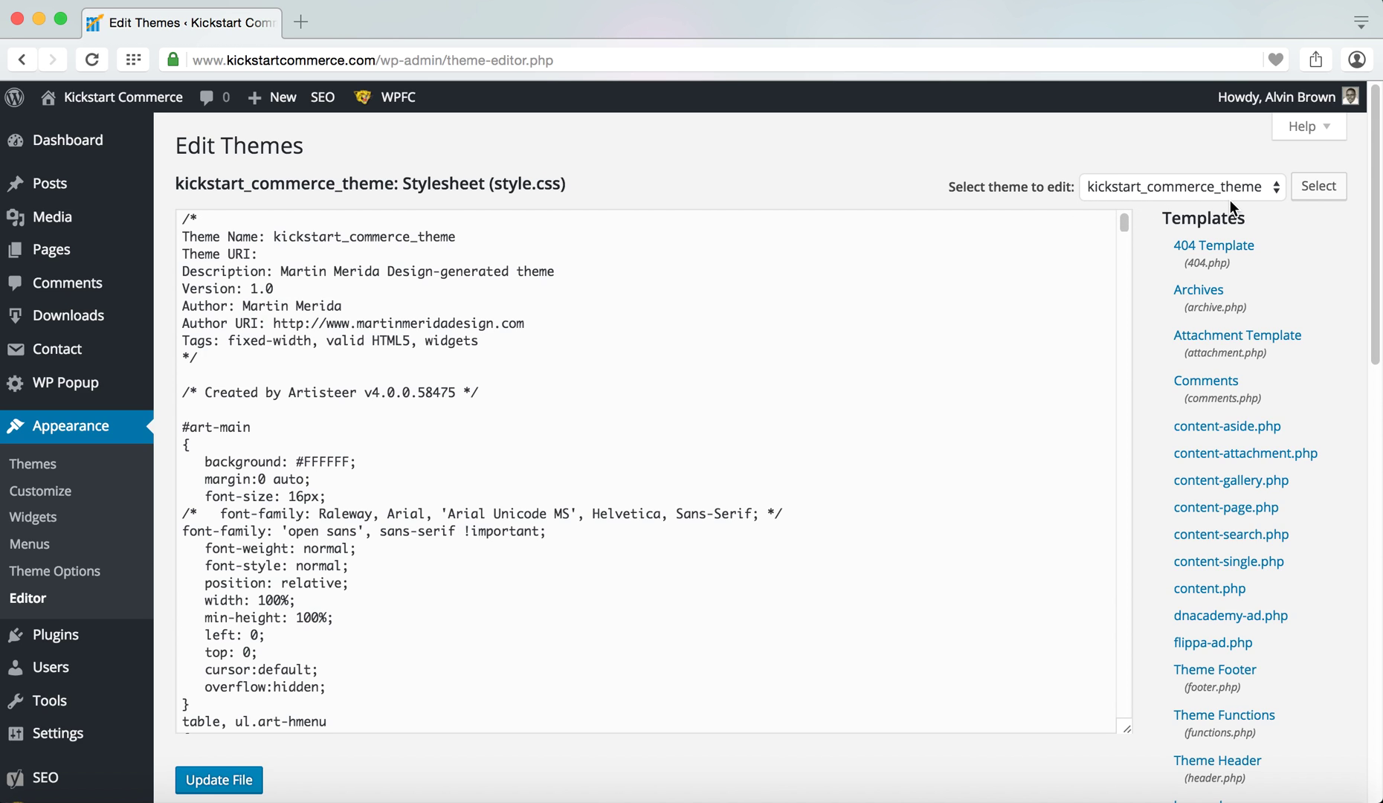
{"action": "left_click", "coordinate": [1276, 195]}
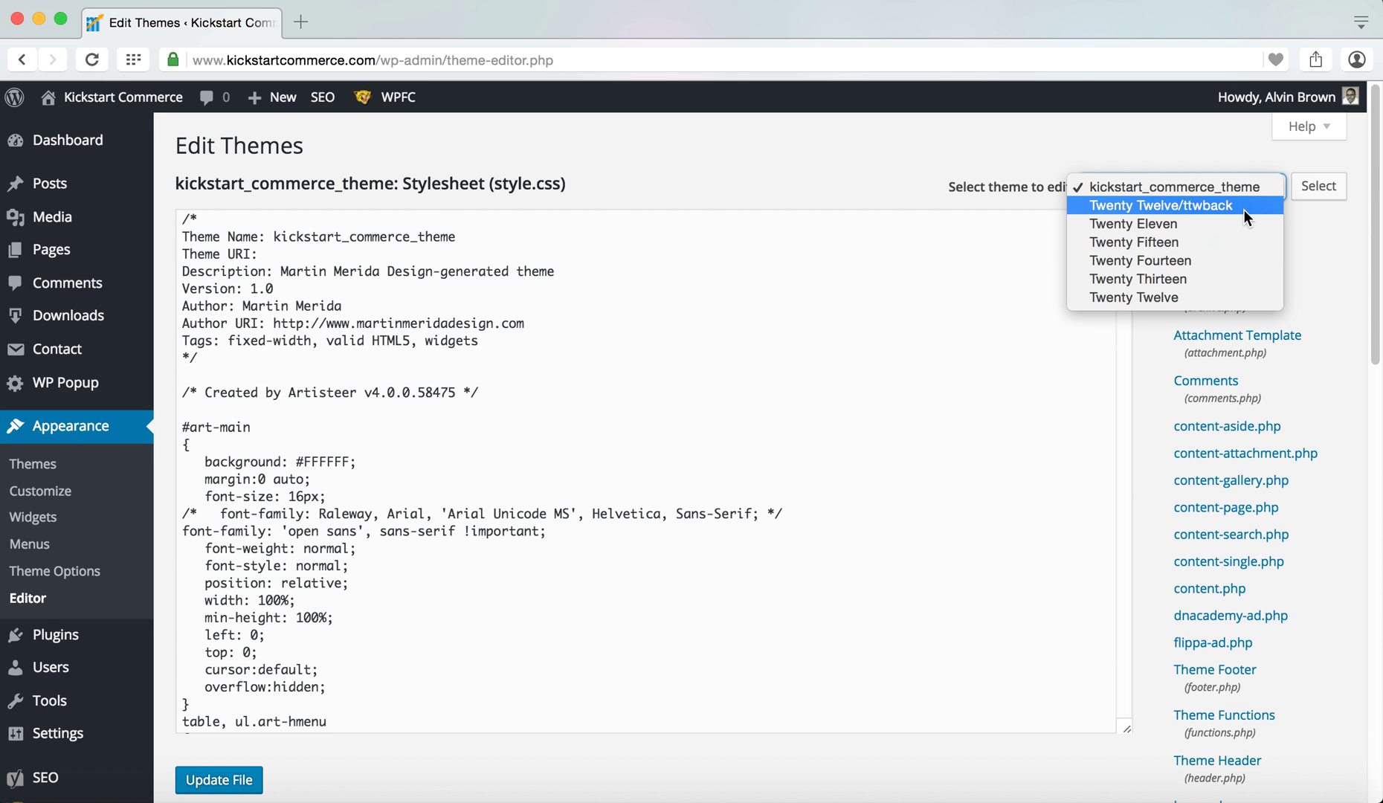
{"action": "left_click", "coordinate": [1290, 210]}
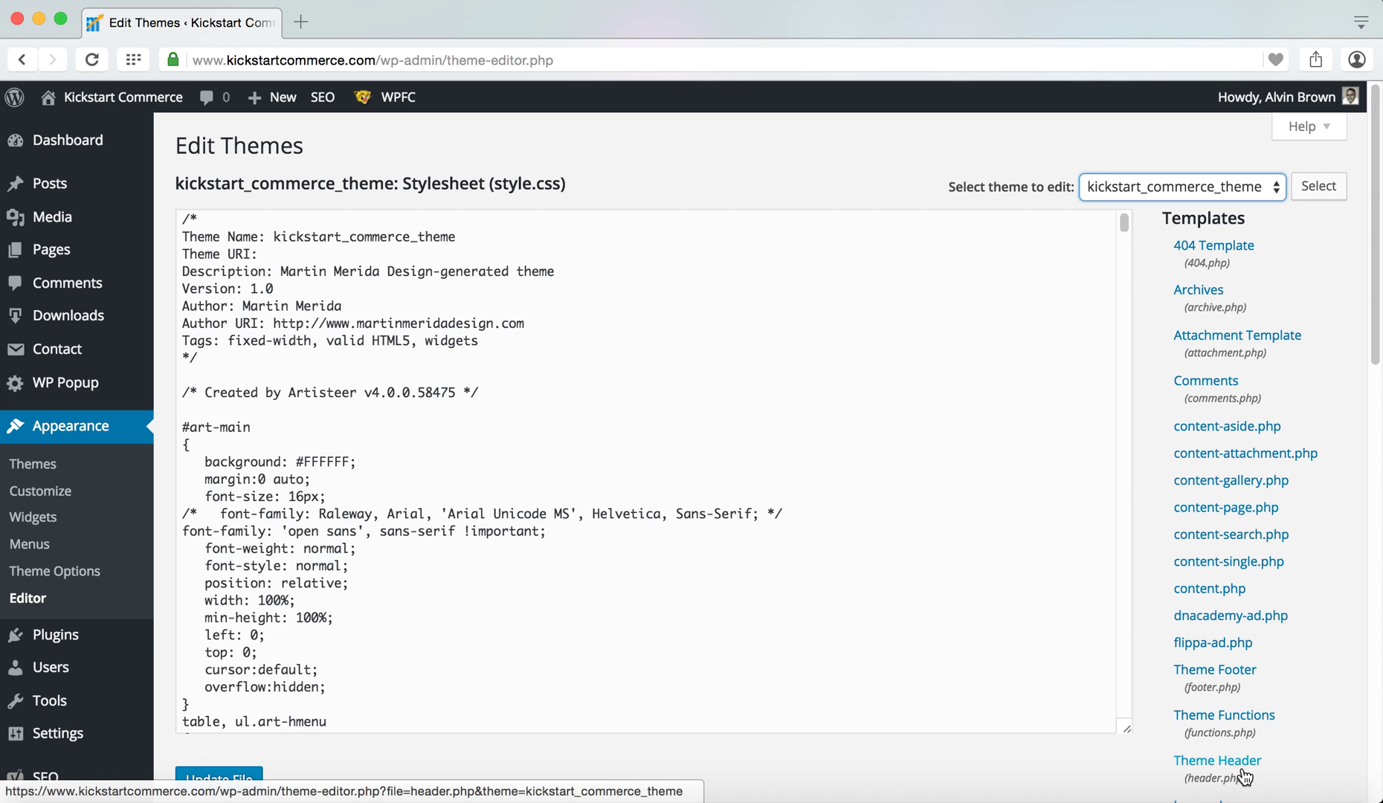
{"action": "left_click", "coordinate": [1216, 764]}
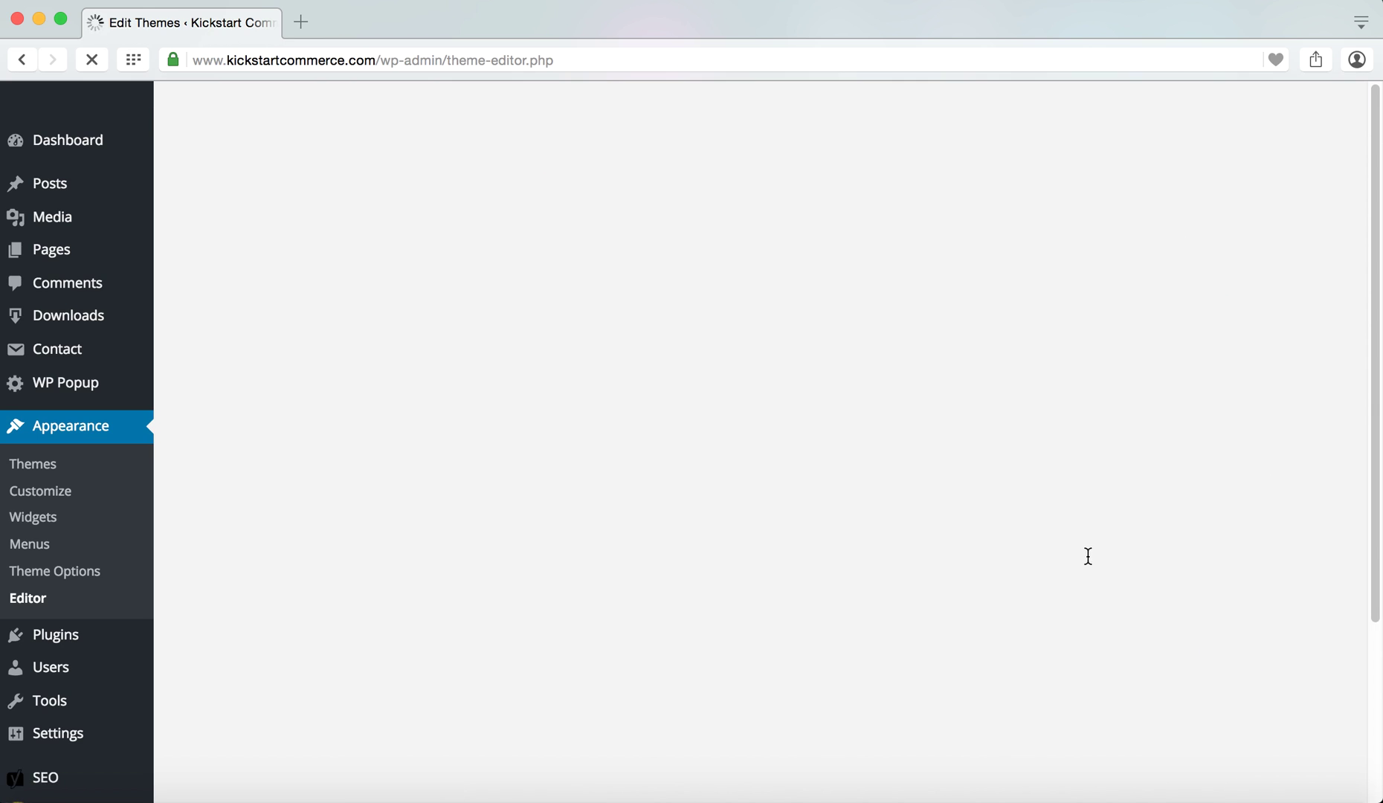
{"action": "scroll", "coordinate": [629, 542], "scroll_direction": "down", "scroll_amount": 2}
{"action": "scroll", "coordinate": [626, 542], "scroll_direction": "down", "scroll_amount": 3}
{"action": "scroll", "coordinate": [627, 542], "scroll_direction": "down", "scroll_amount": 2}
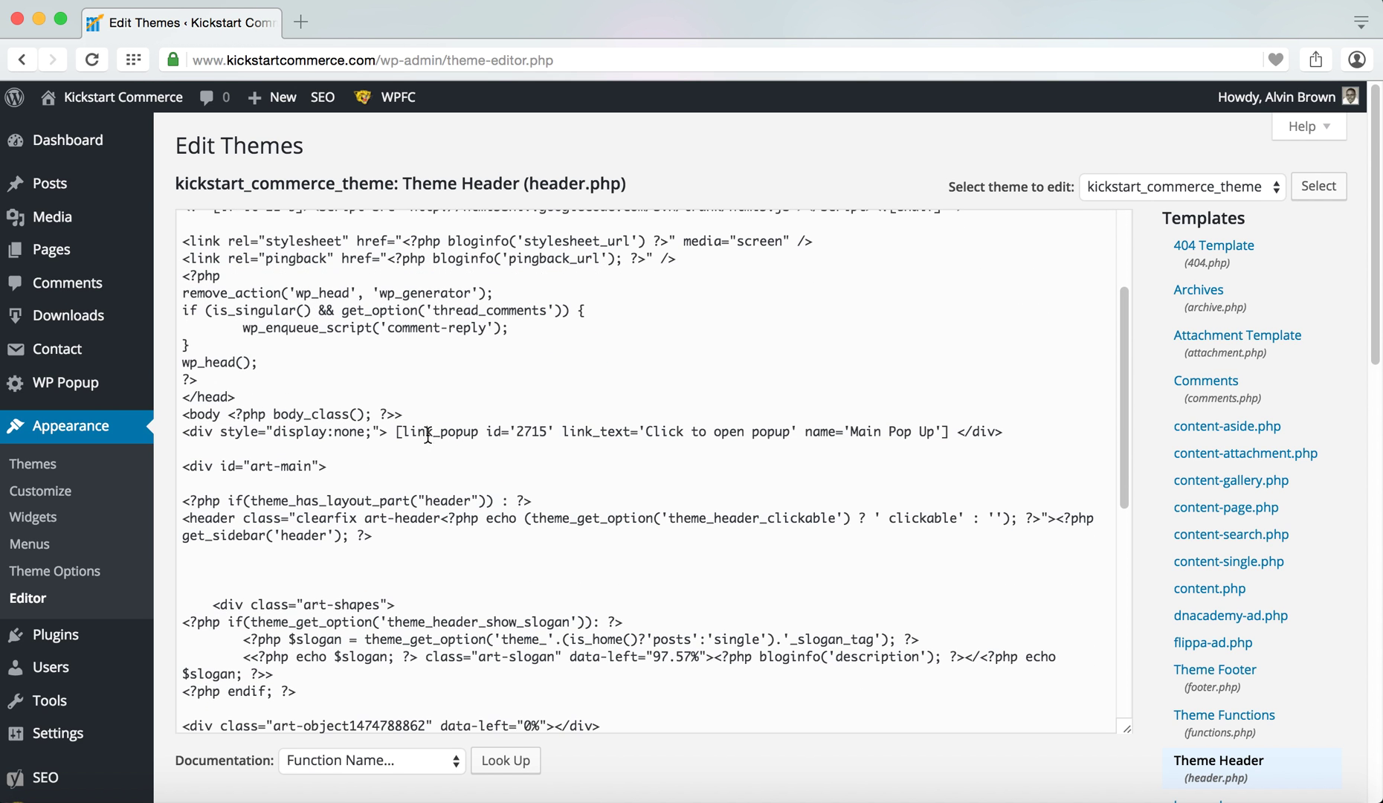
{"action": "left_click", "coordinate": [405, 414]}
{"action": "left_click_drag", "start_coordinate": [302, 414], "coordinate": [180, 415]}
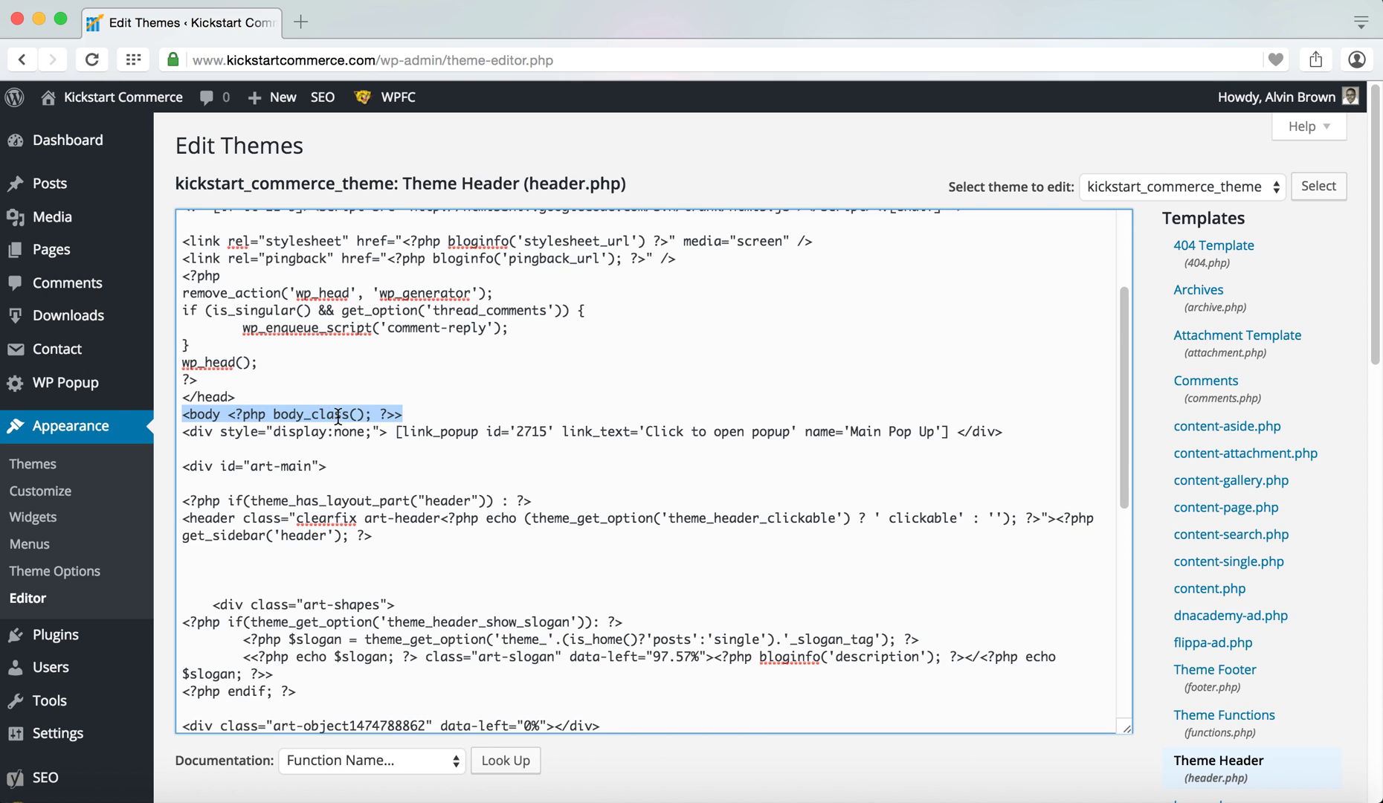
{"action": "left_click", "coordinate": [362, 416]}
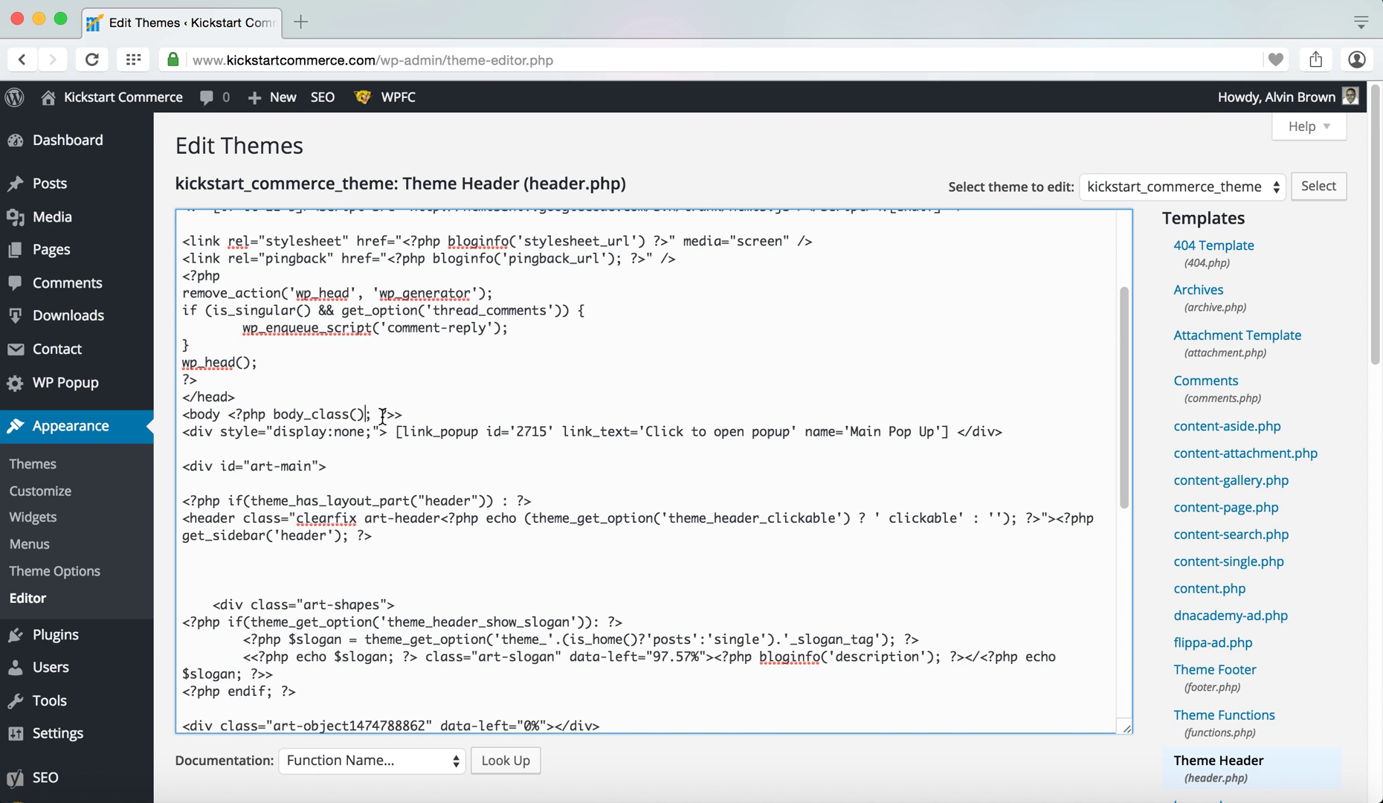
{"action": "left_click_drag", "start_coordinate": [395, 415], "coordinate": [233, 415]}
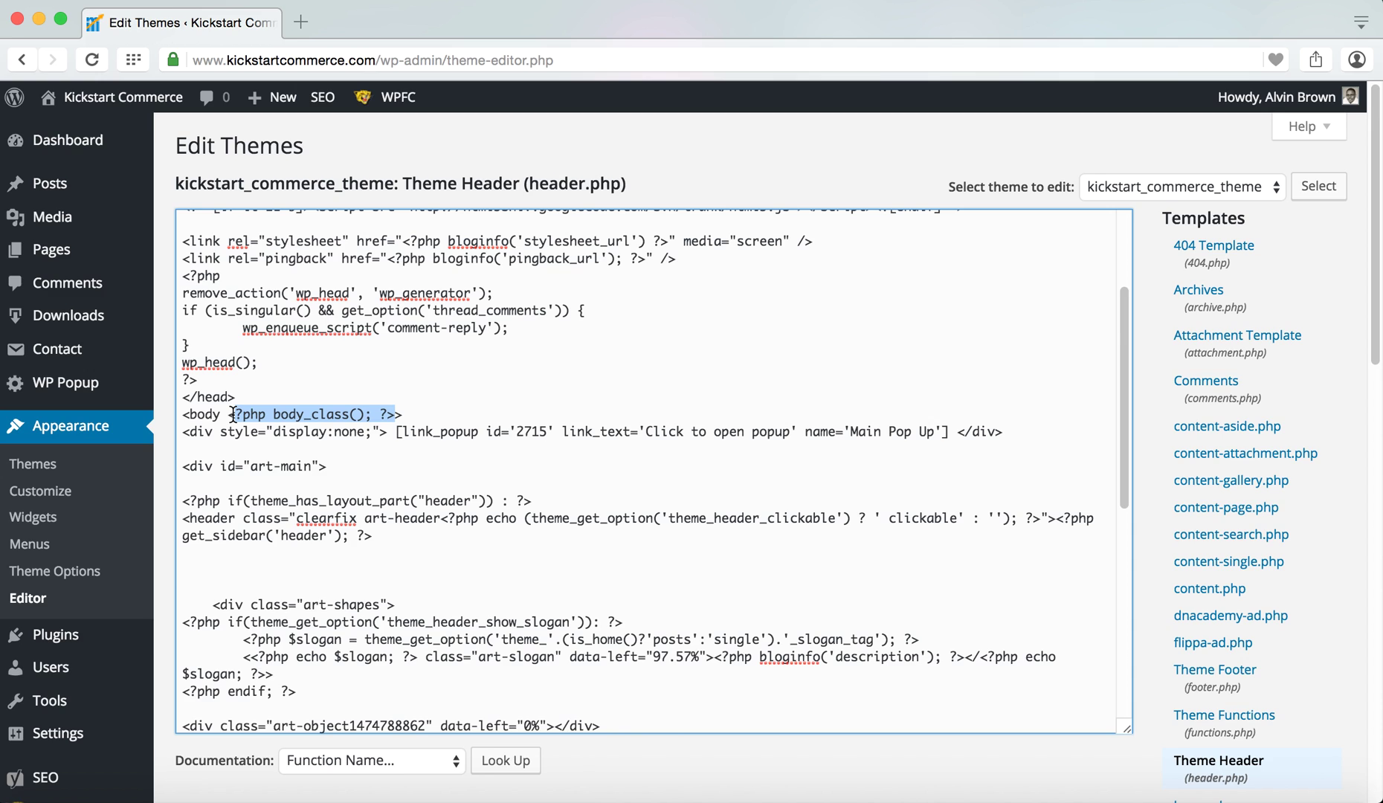
{"action": "key", "text": "BackSpace"}
{"action": "key", "text": "BackSpace"}
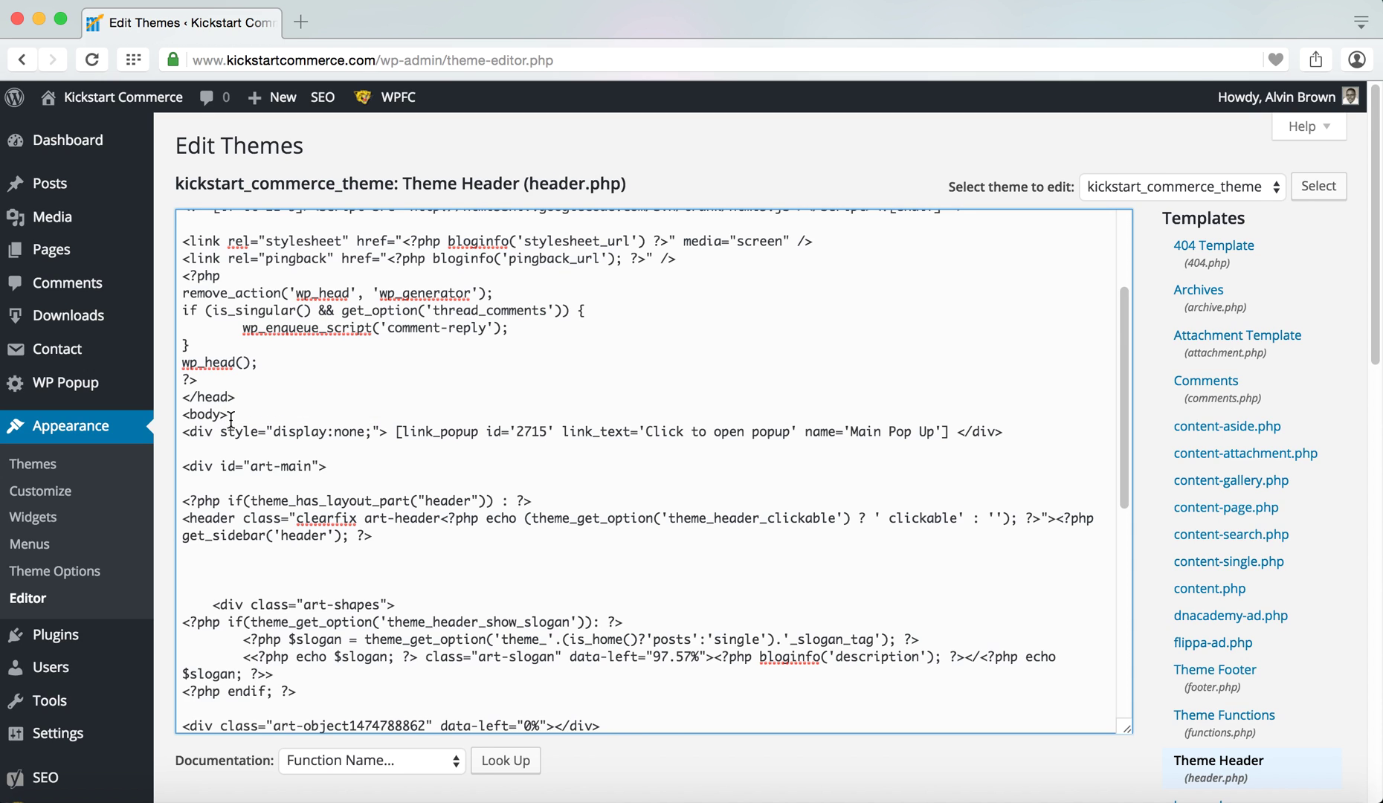
{"action": "key", "text": "Right"}
{"action": "left_click_drag", "start_coordinate": [229, 415], "coordinate": [180, 414]}
{"action": "left_click", "coordinate": [181, 414]}
{"action": "mouse_move", "coordinate": [185, 433]}
{"action": "left_mouse_down"}
{"action": "mouse_move", "coordinate": [536, 446]}
{"action": "mouse_move", "coordinate": [1011, 437]}
{"action": "left_mouse_up"}
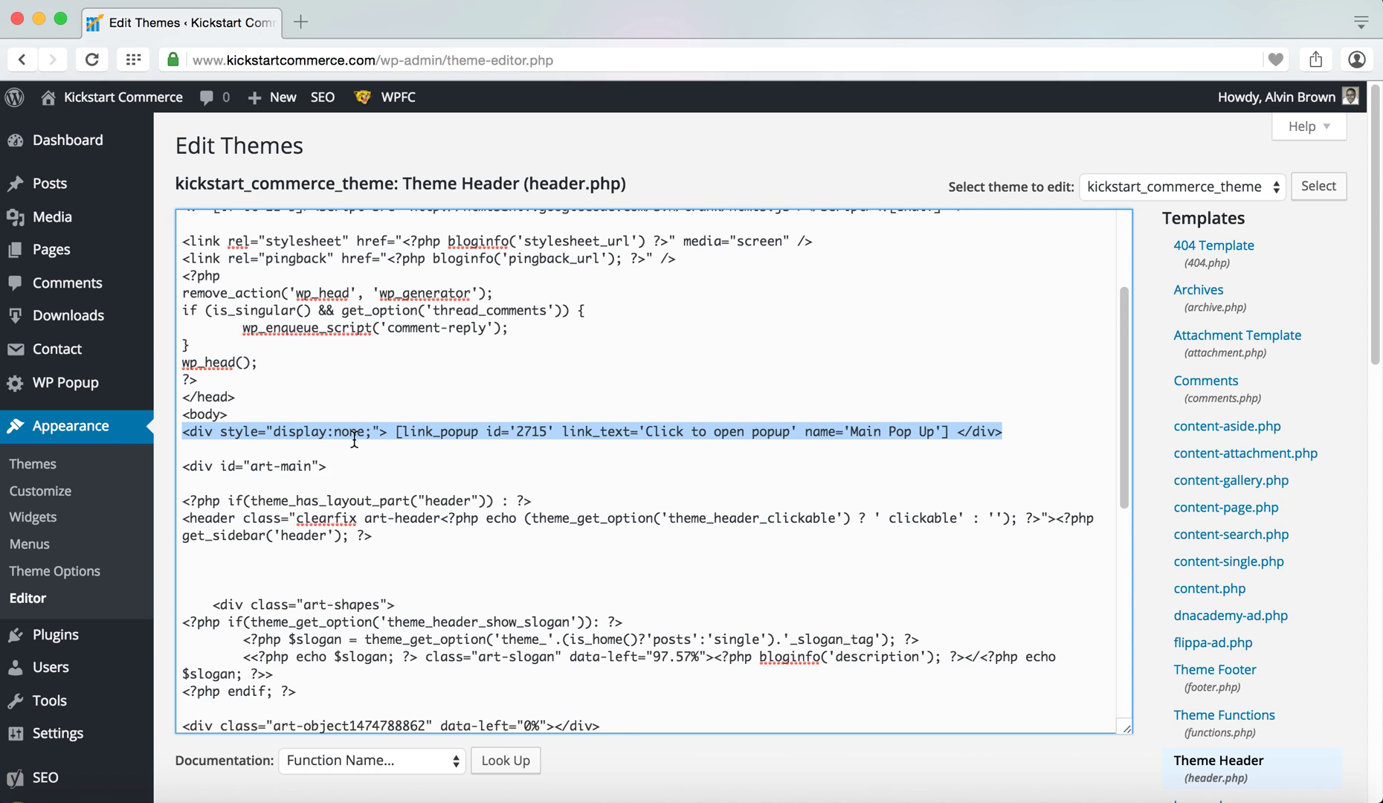
{"action": "left_click", "coordinate": [425, 434]}
{"action": "left_click_drag", "start_coordinate": [397, 432], "coordinate": [957, 432]}
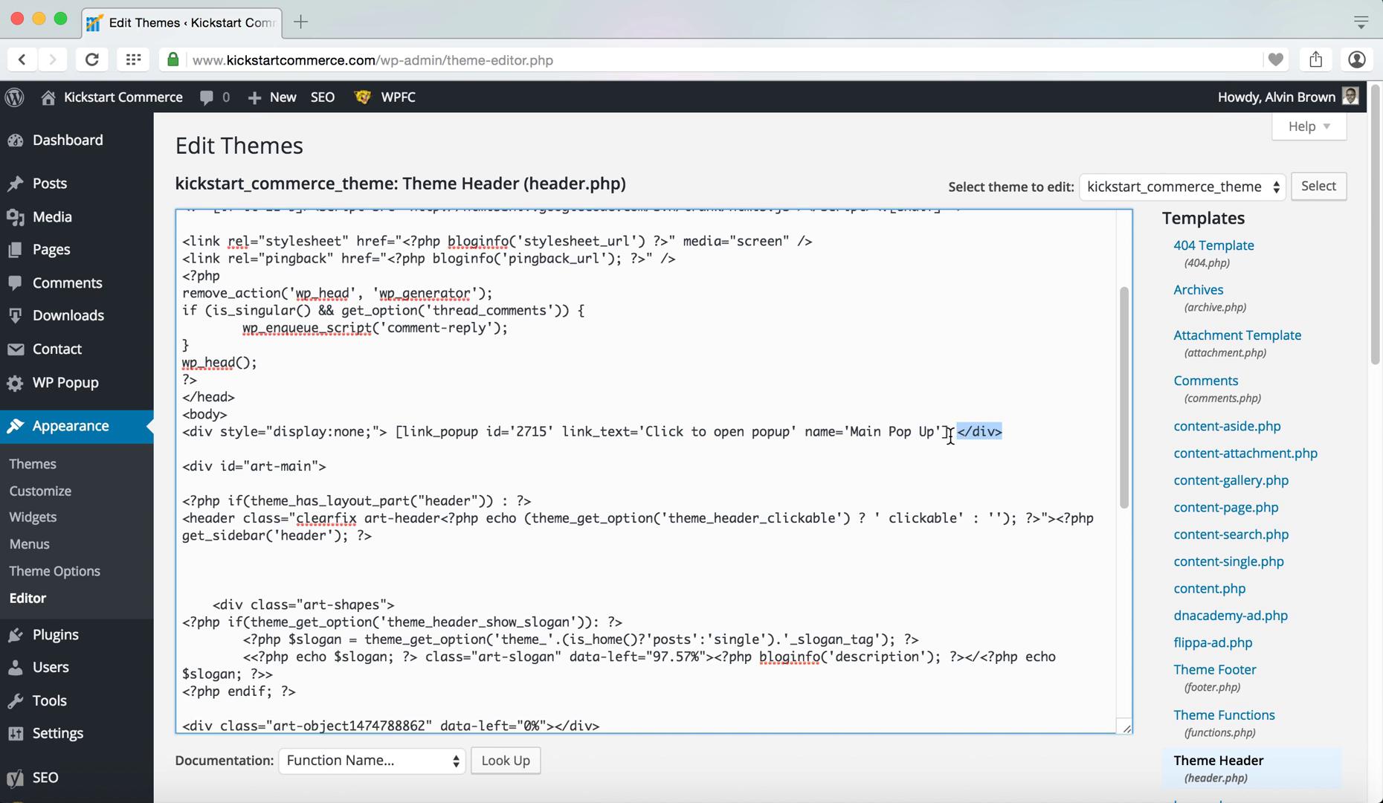
{"action": "left_click", "coordinate": [957, 435]}
{"action": "left_click_drag", "start_coordinate": [950, 434], "coordinate": [398, 436]}
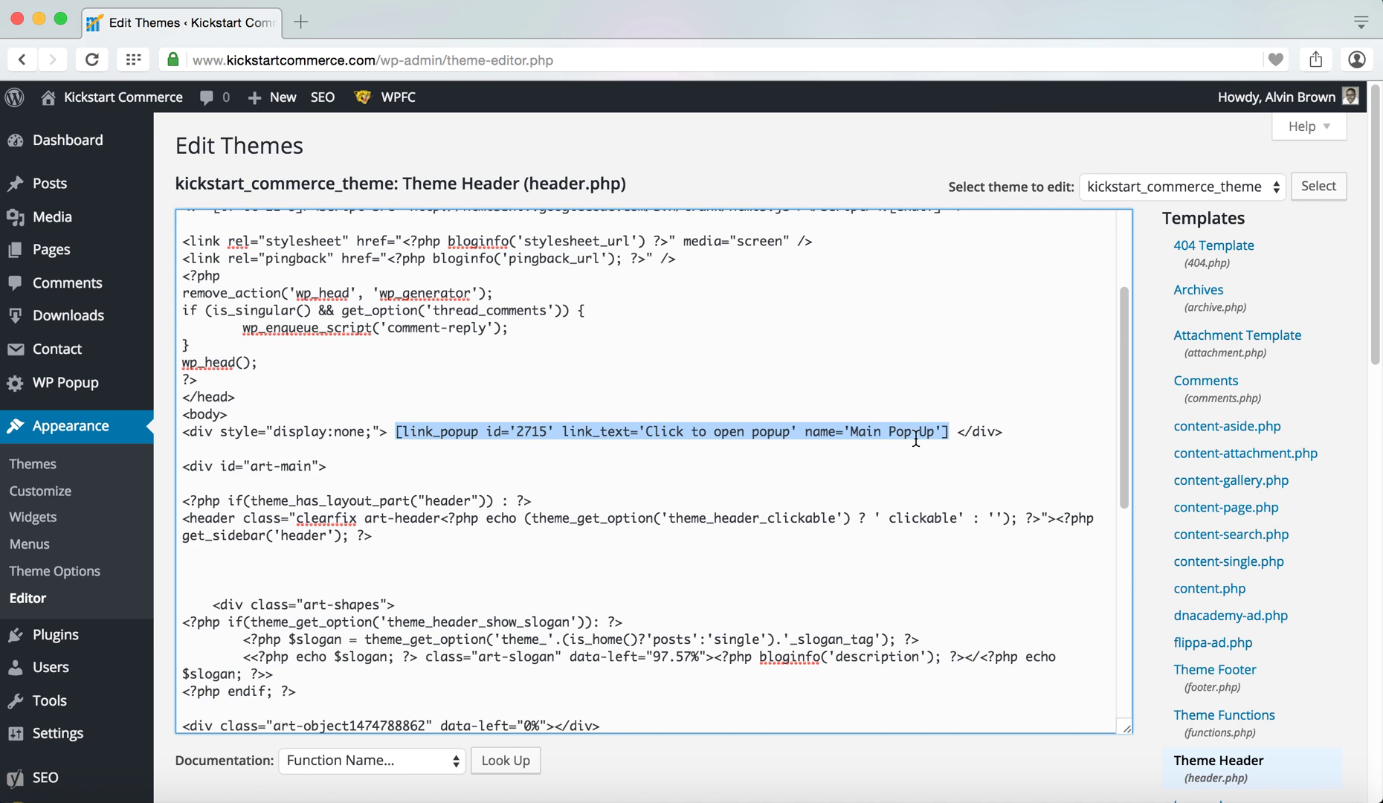
{"action": "left_click", "coordinate": [850, 451]}
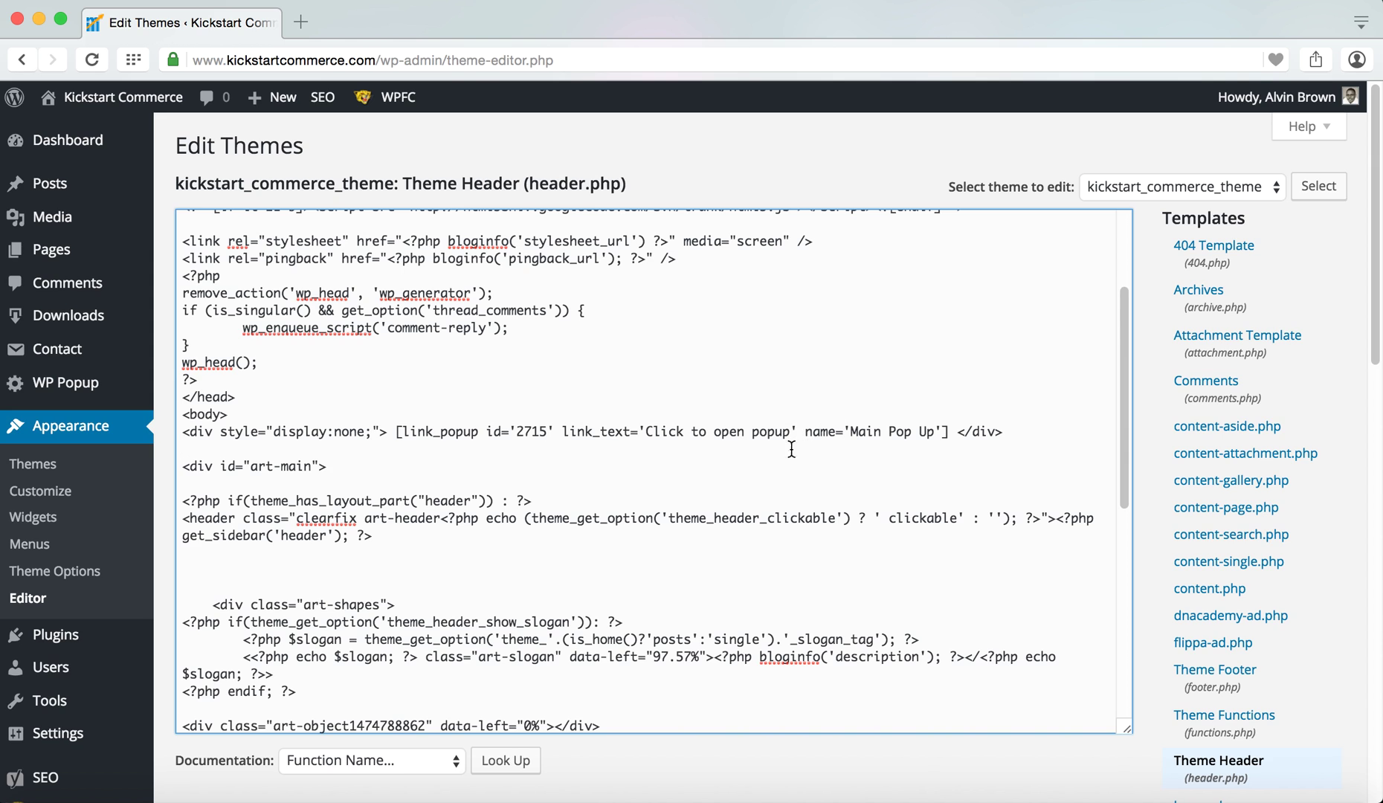
{"action": "scroll", "coordinate": [406, 636], "scroll_direction": "down", "scroll_amount": 2}
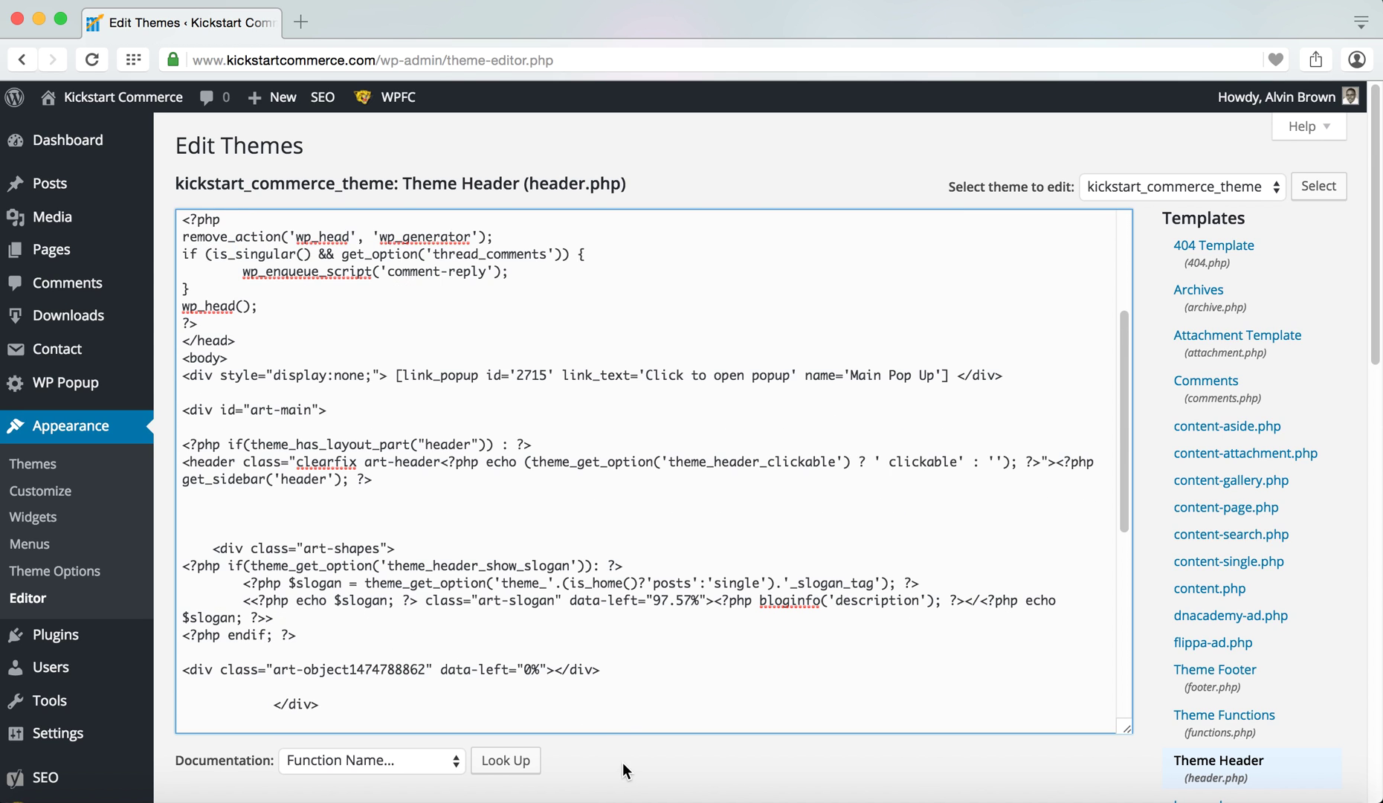
{"action": "scroll", "coordinate": [624, 759], "scroll_direction": "down", "scroll_amount": 5}
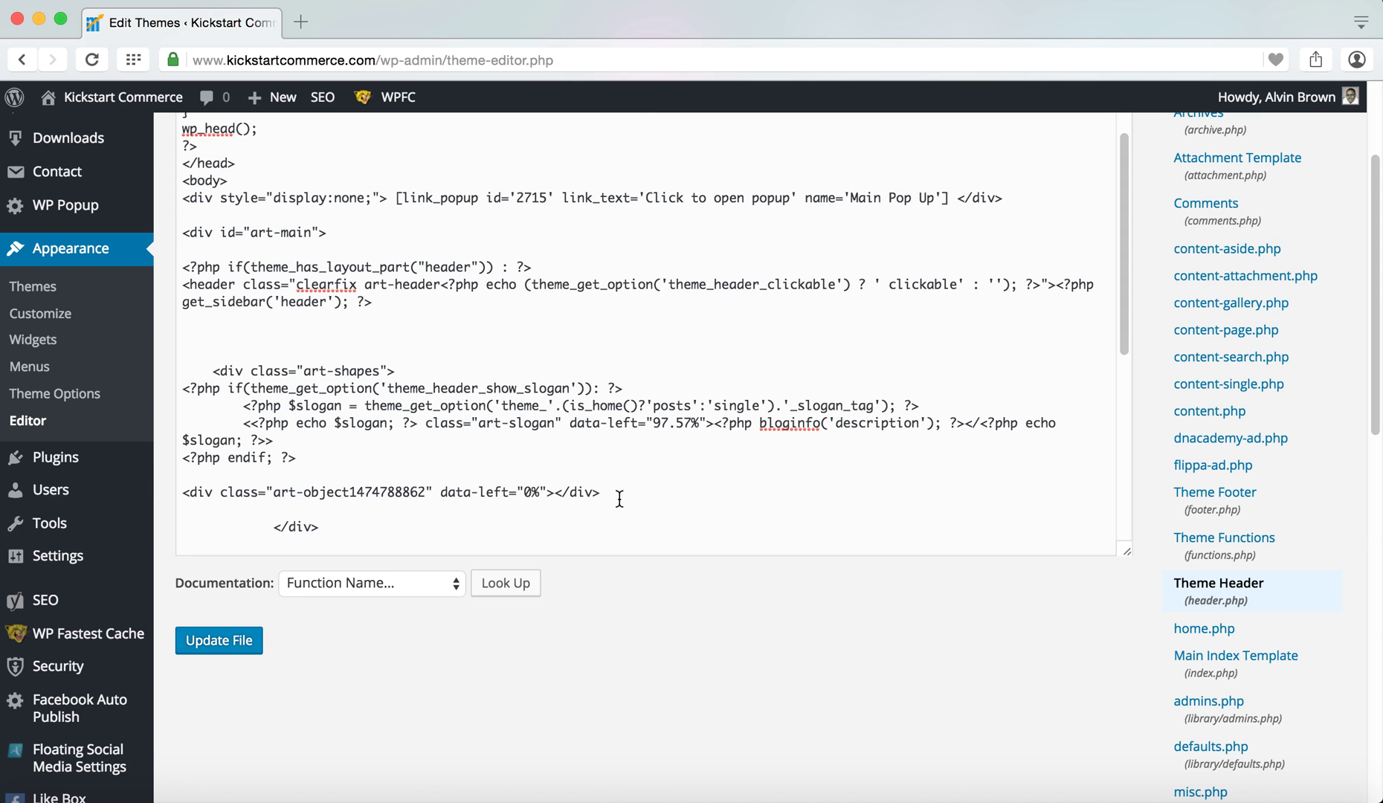
Reopen Main Pop Up for editing from the WP Popup list
{"action": "left_click", "coordinate": [127, 219]}
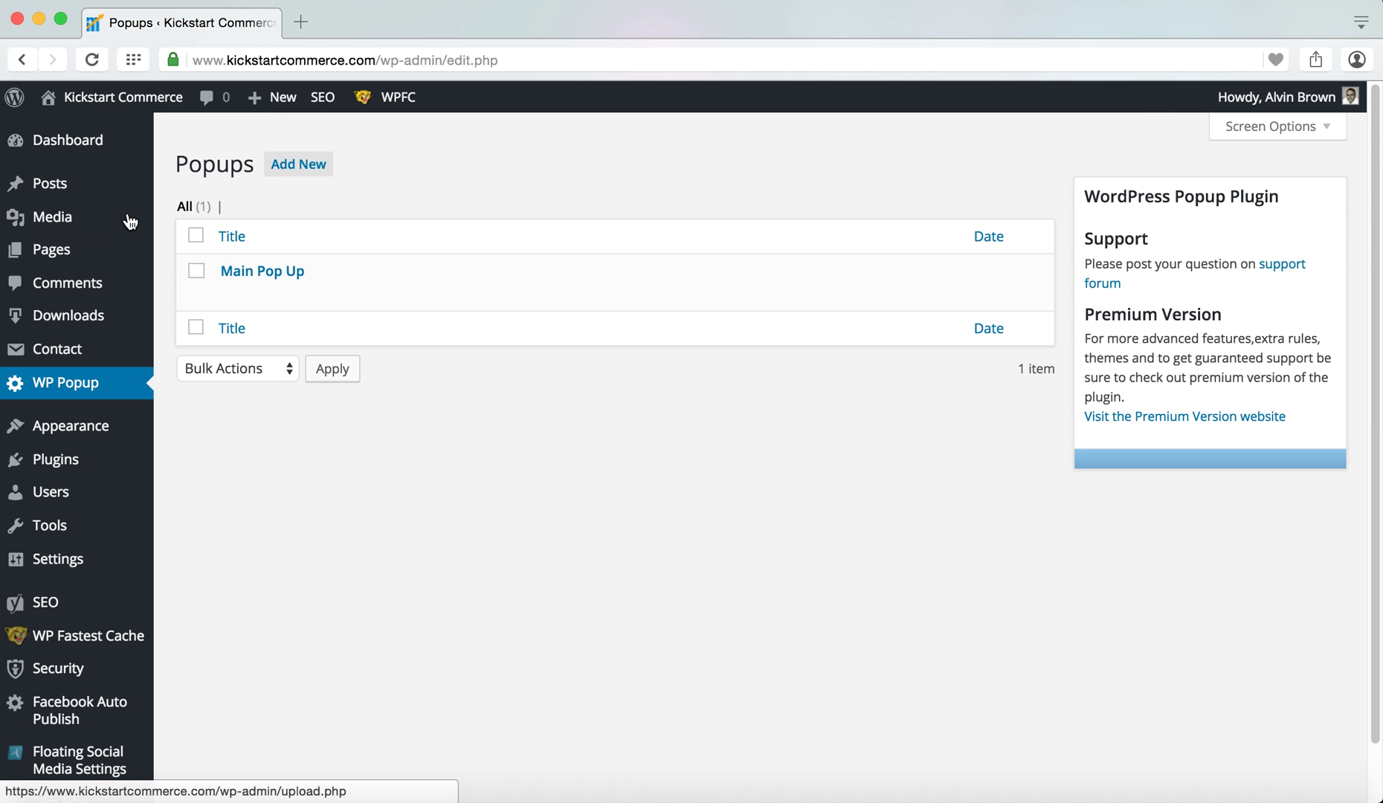
{"action": "left_click", "coordinate": [233, 299]}
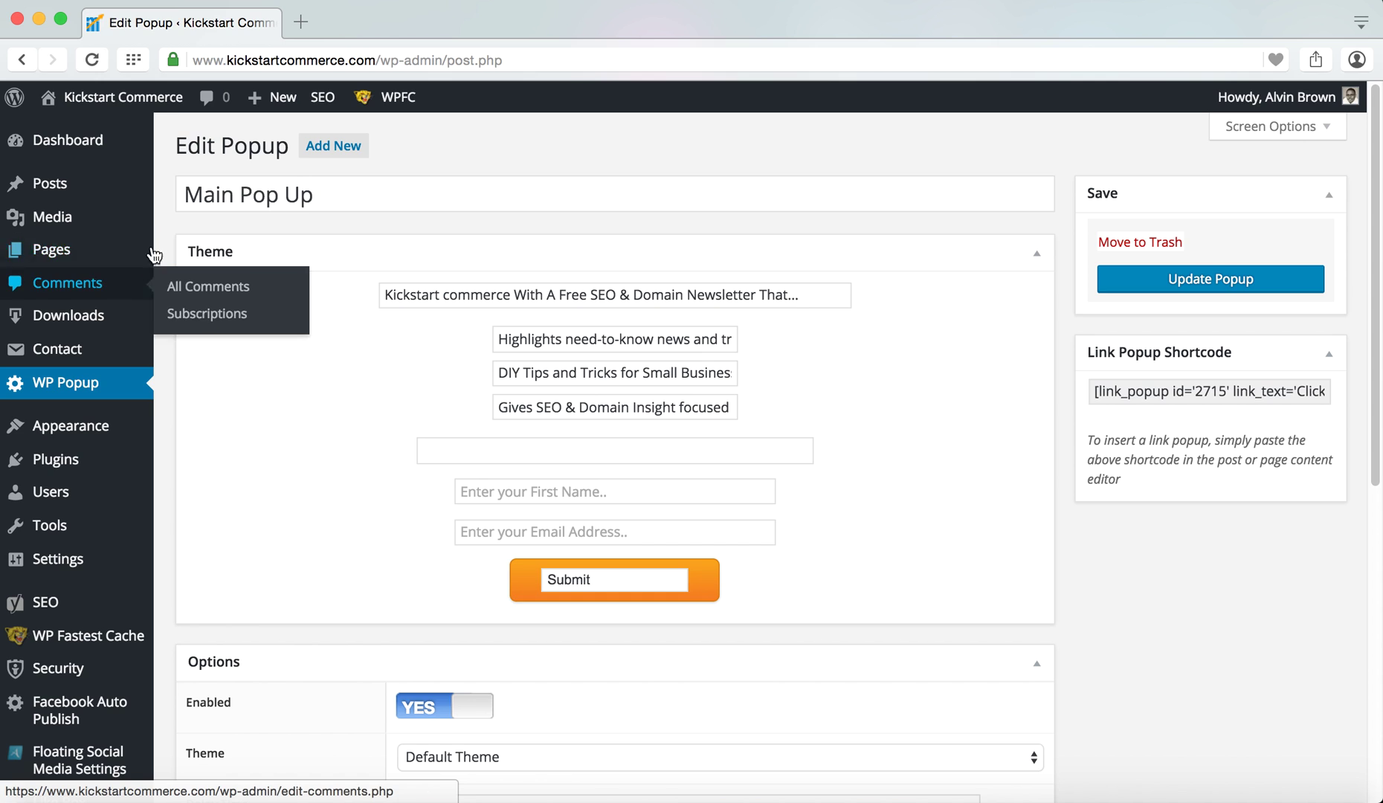
{"action": "left_click", "coordinate": [145, 1]}
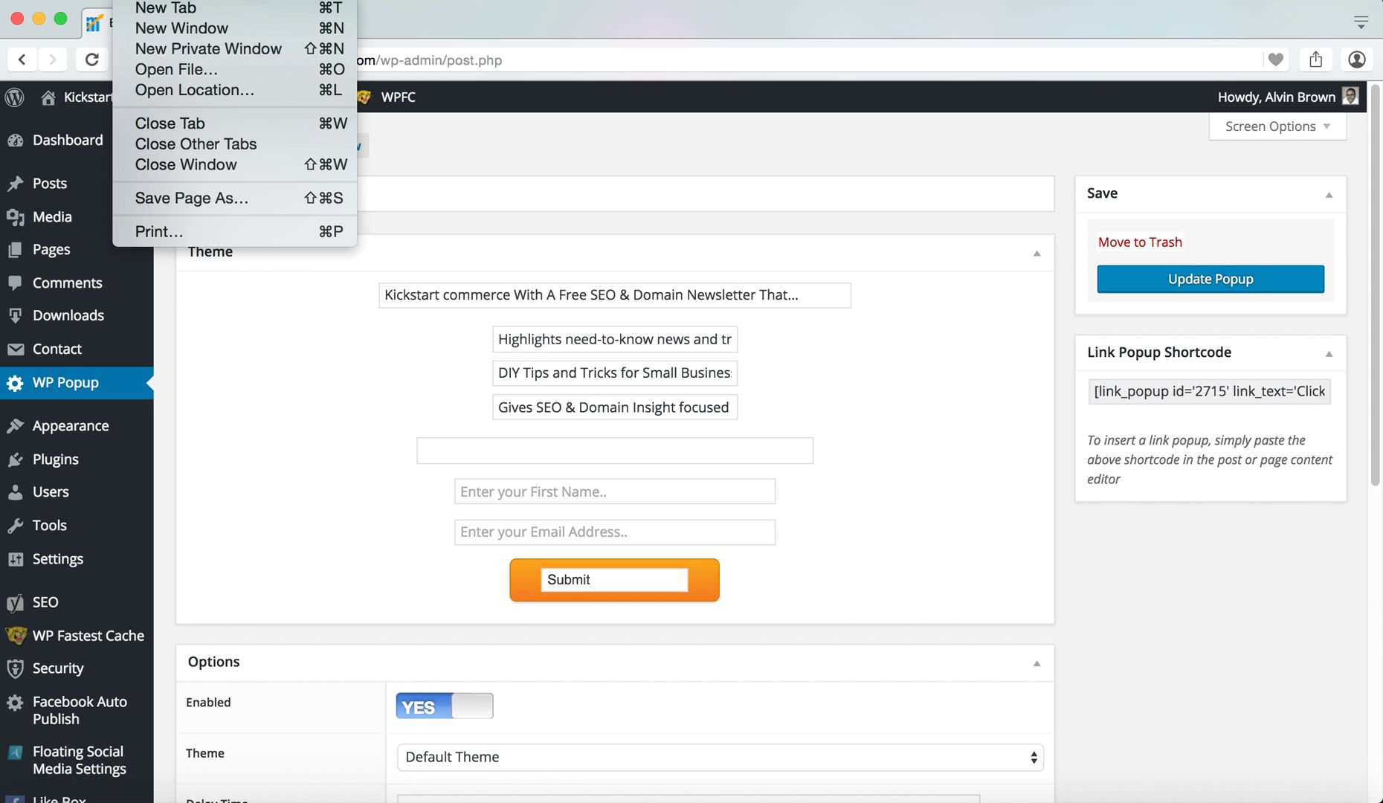
Load kickstartcommerce.com in a new private browsing window
{"action": "left_click", "coordinate": [174, 52]}
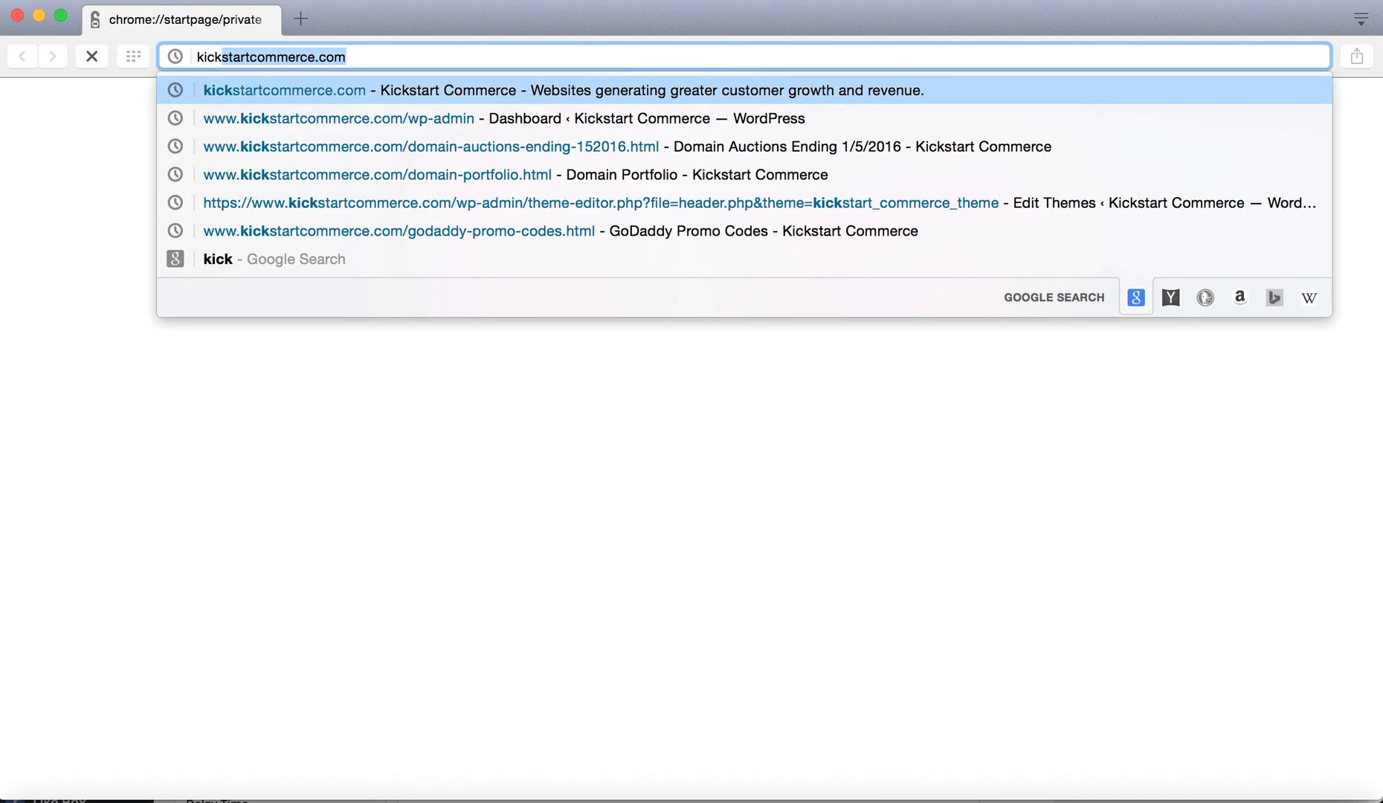
{"action": "key", "text": "Return"}
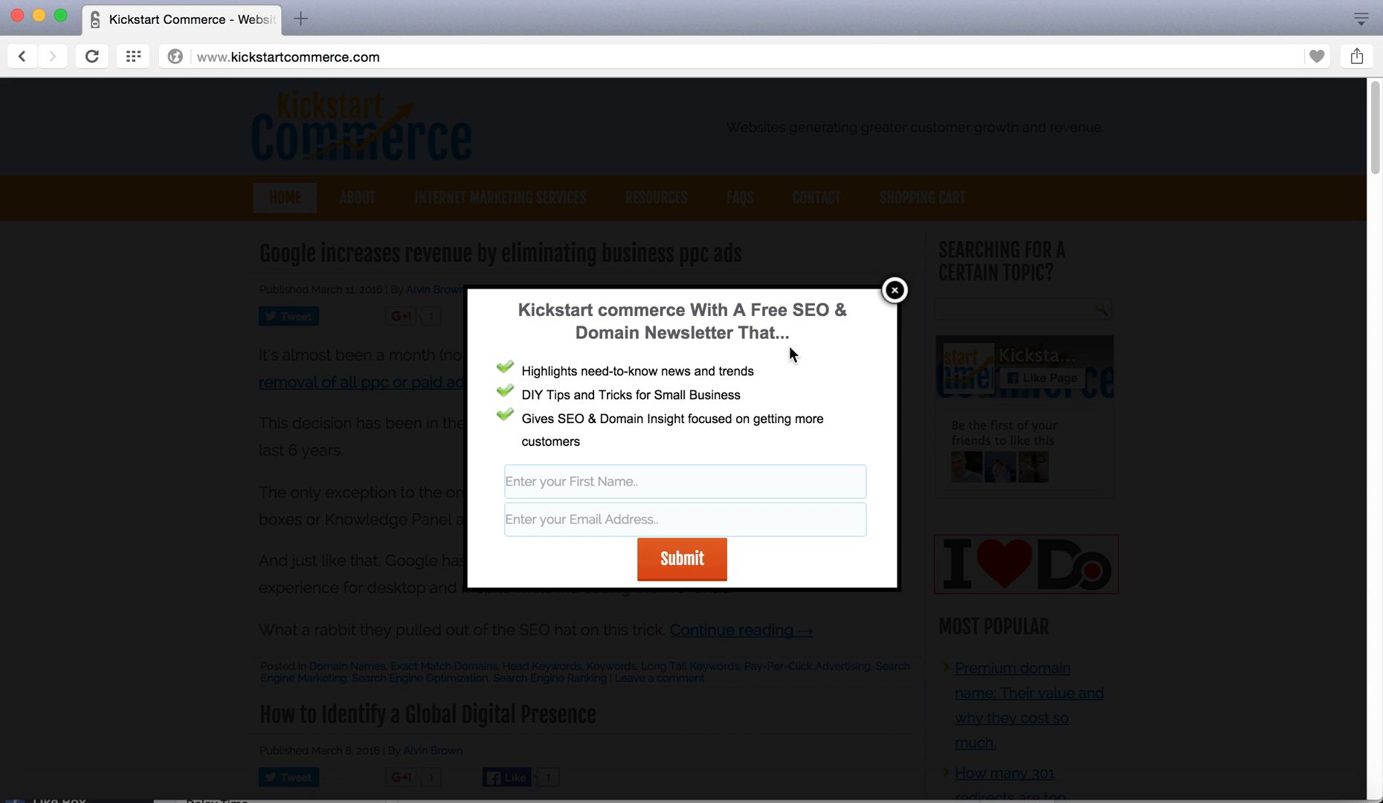
Try the popup's First Name and Email fields, dismiss it with ×, then close the private window
{"action": "left_click", "coordinate": [779, 481]}
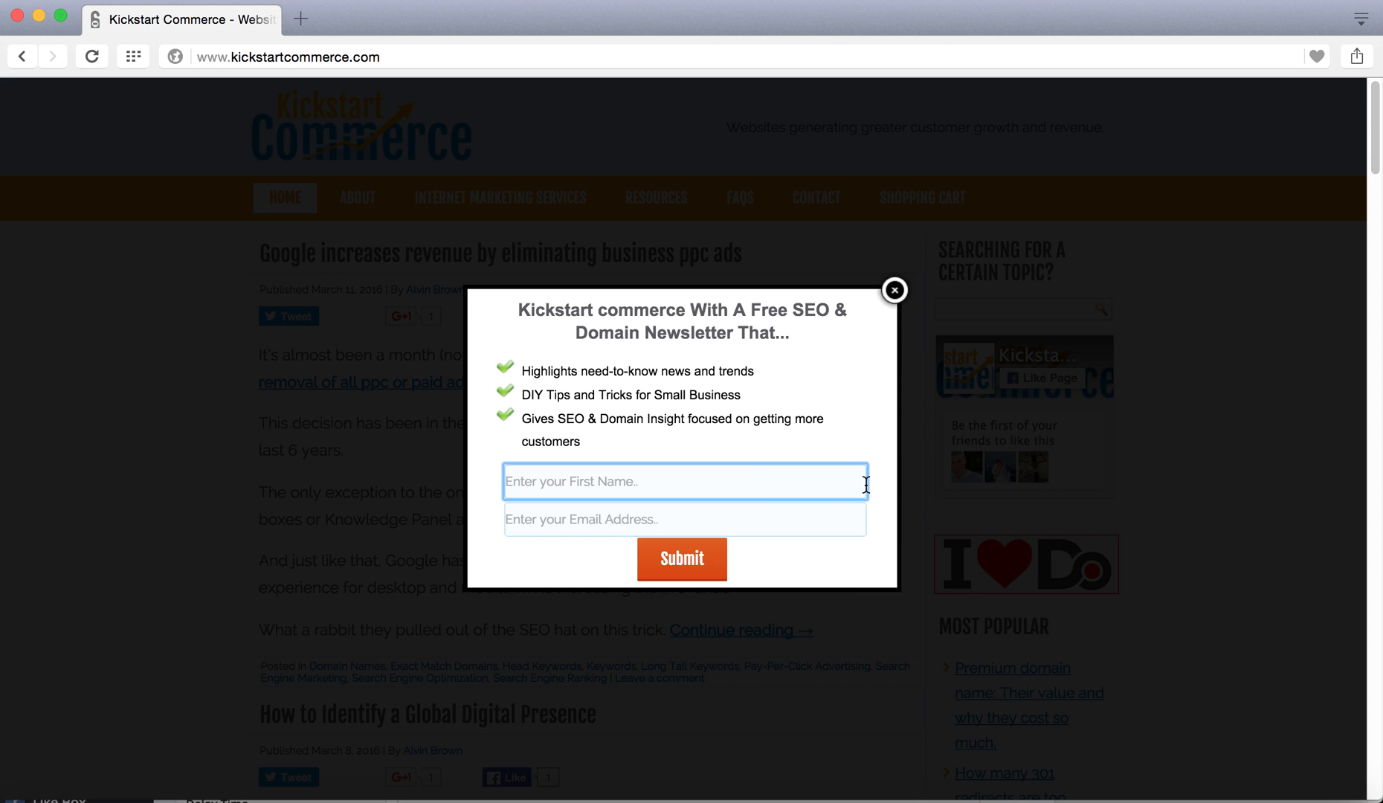
{"action": "left_click", "coordinate": [857, 531]}
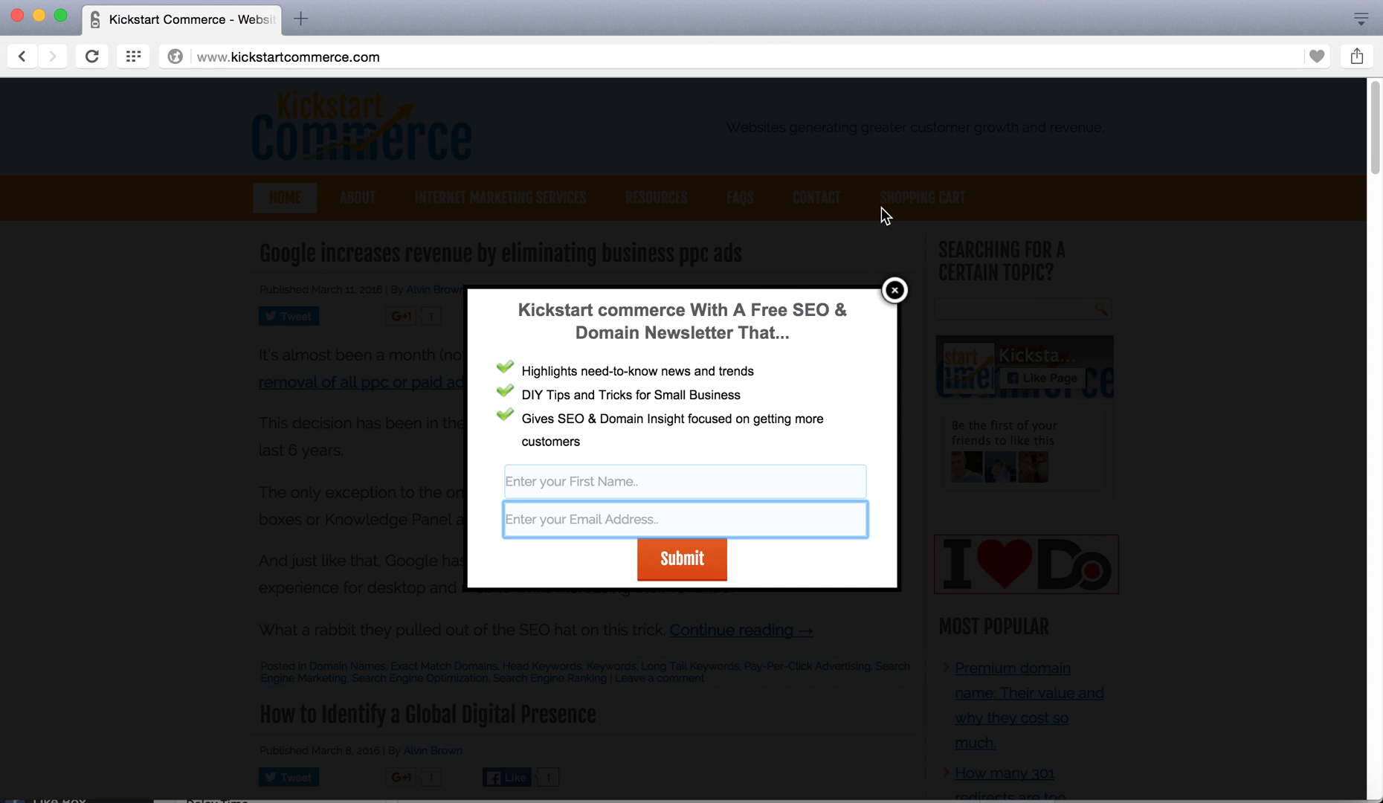
{"action": "left_click", "coordinate": [449, 149]}
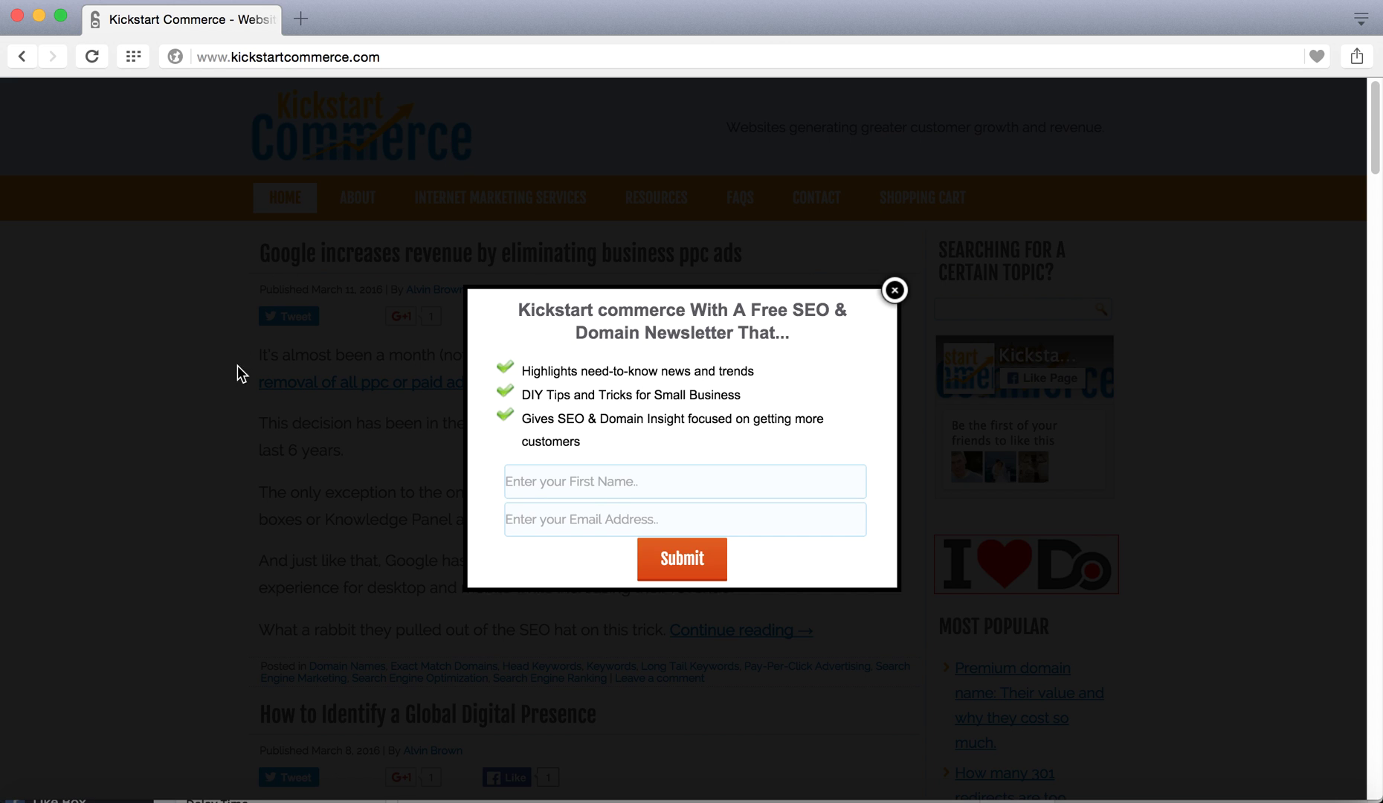
{"action": "left_click", "coordinate": [894, 292]}
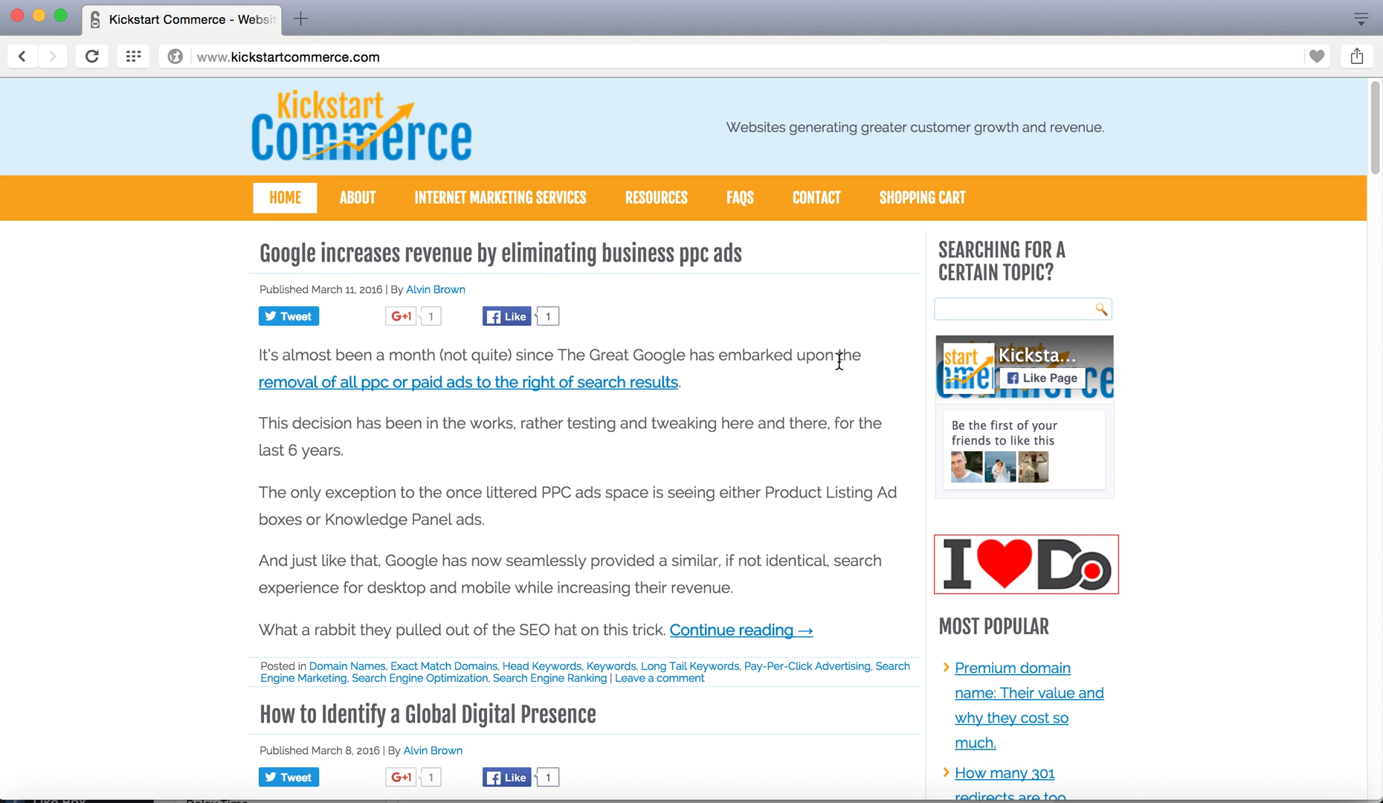
{"action": "left_click", "coordinate": [17, 22]}
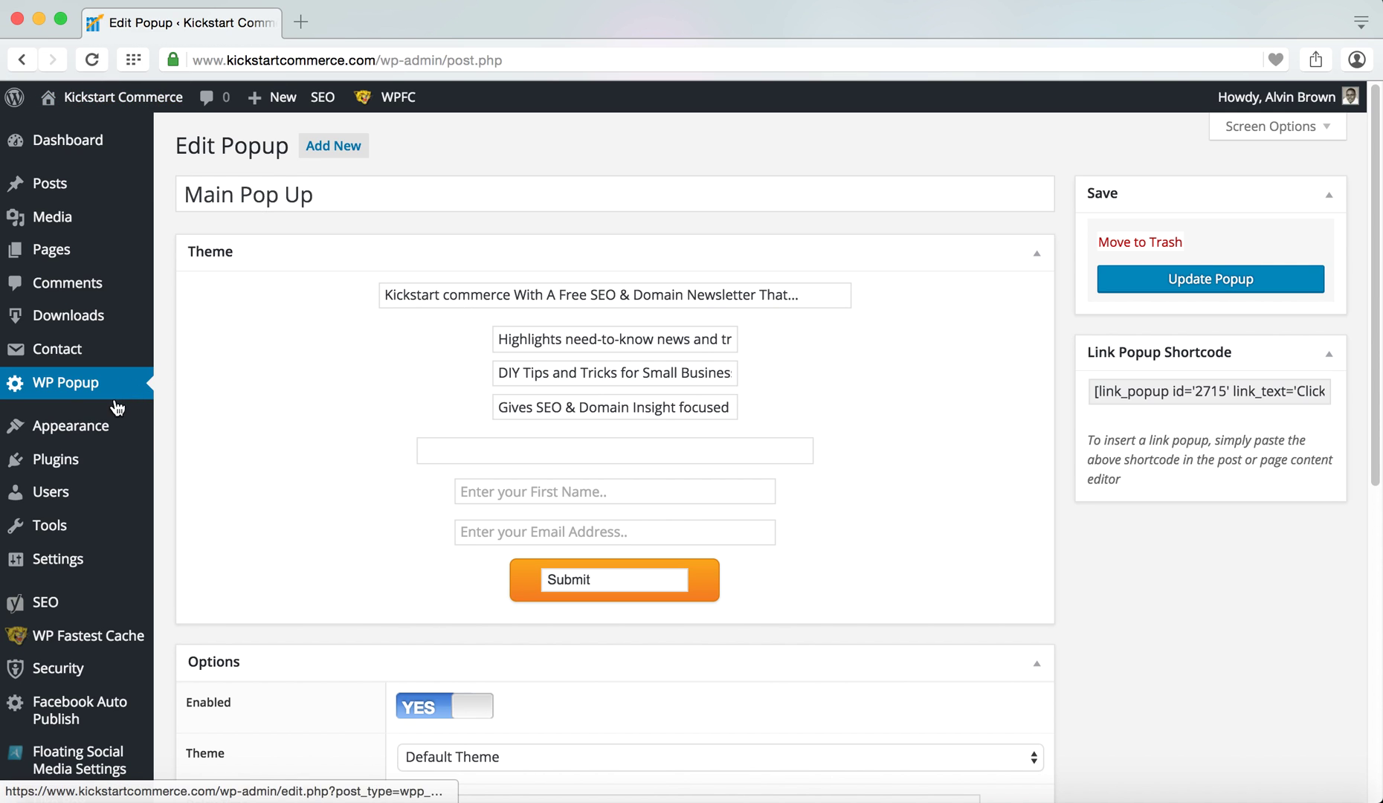
{"action": "mouse_move", "coordinate": [70, 426]}
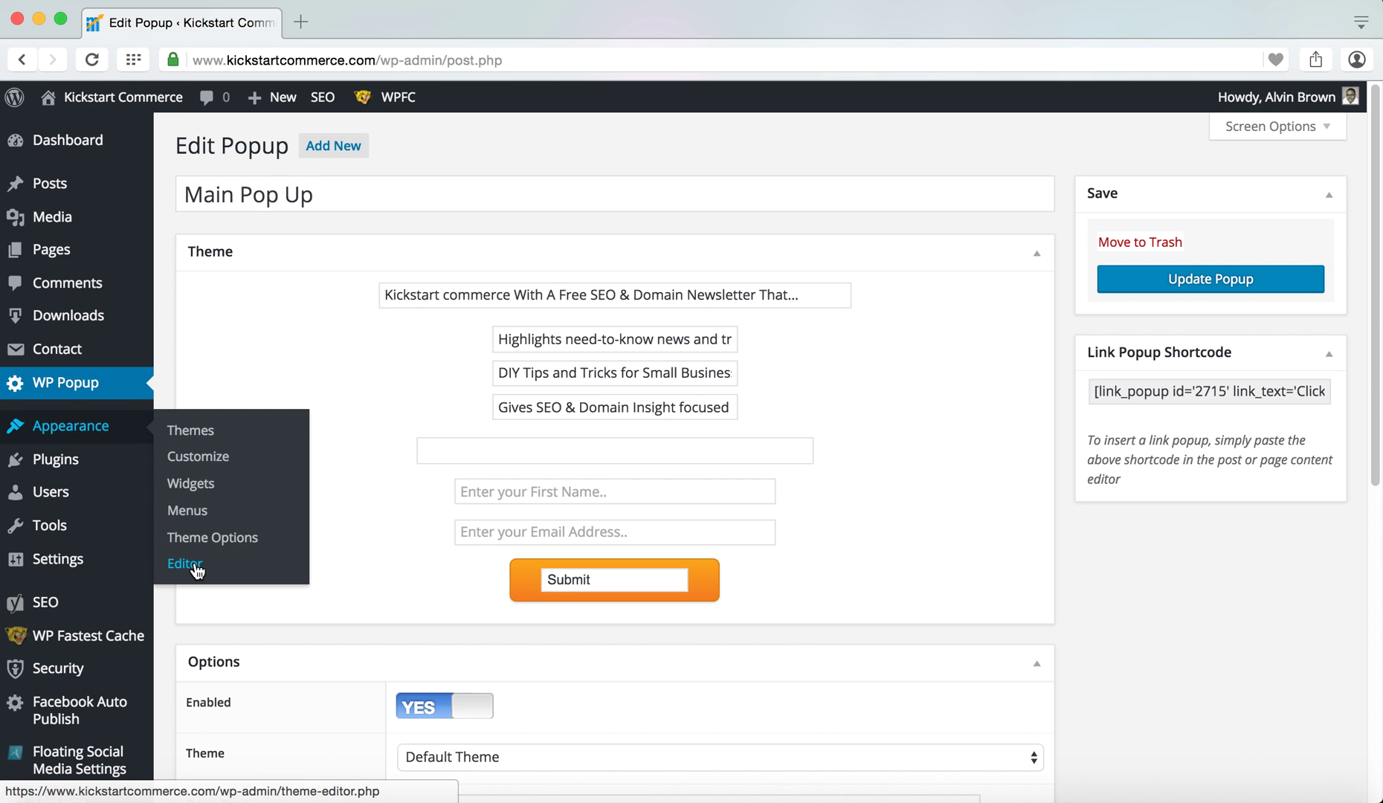
Return to the theme editor's style.css and start a second browser tab
{"action": "left_click", "coordinate": [196, 567]}
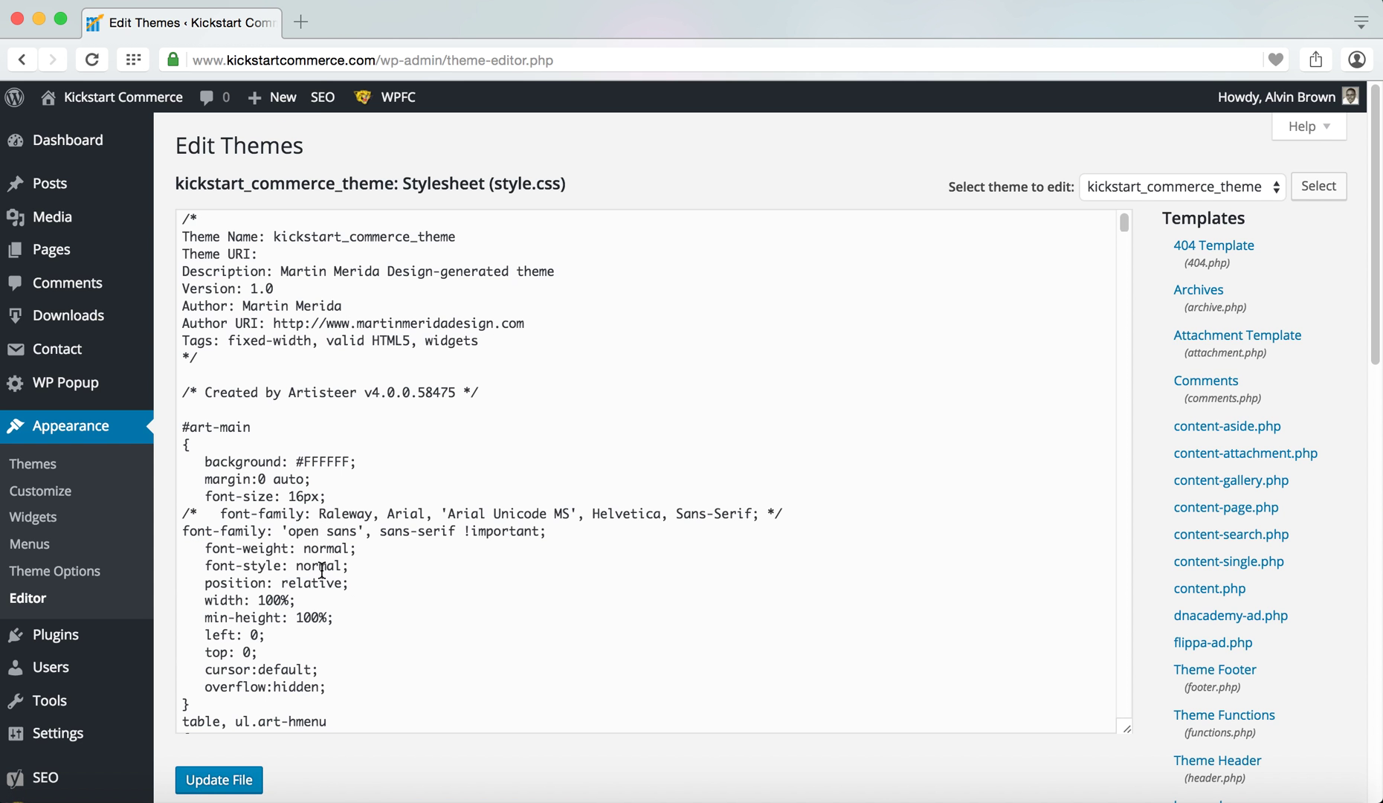
{"action": "left_click", "coordinate": [321, 566]}
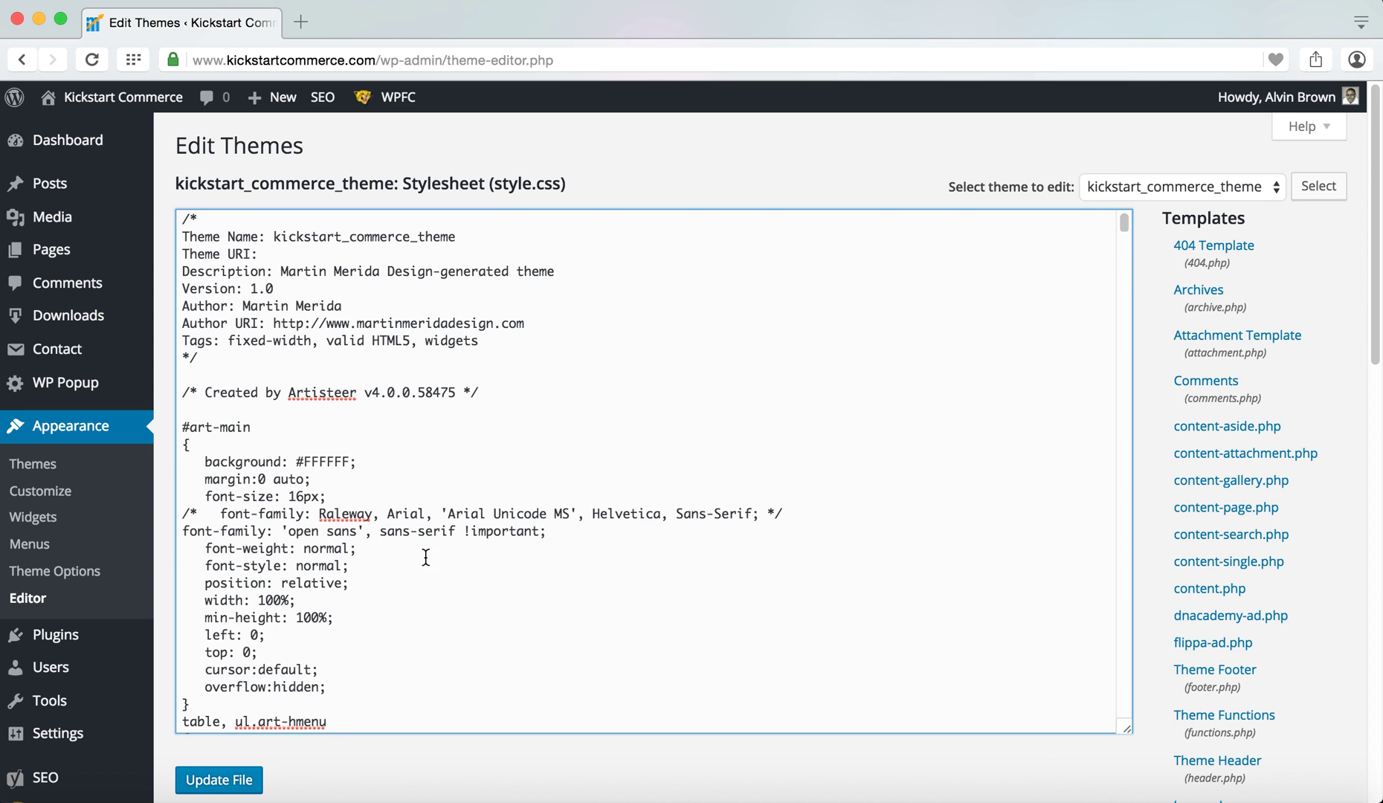
{"action": "left_click", "coordinate": [298, 23]}
{"action": "type", "text": "www.kickstartcommerce.com"}
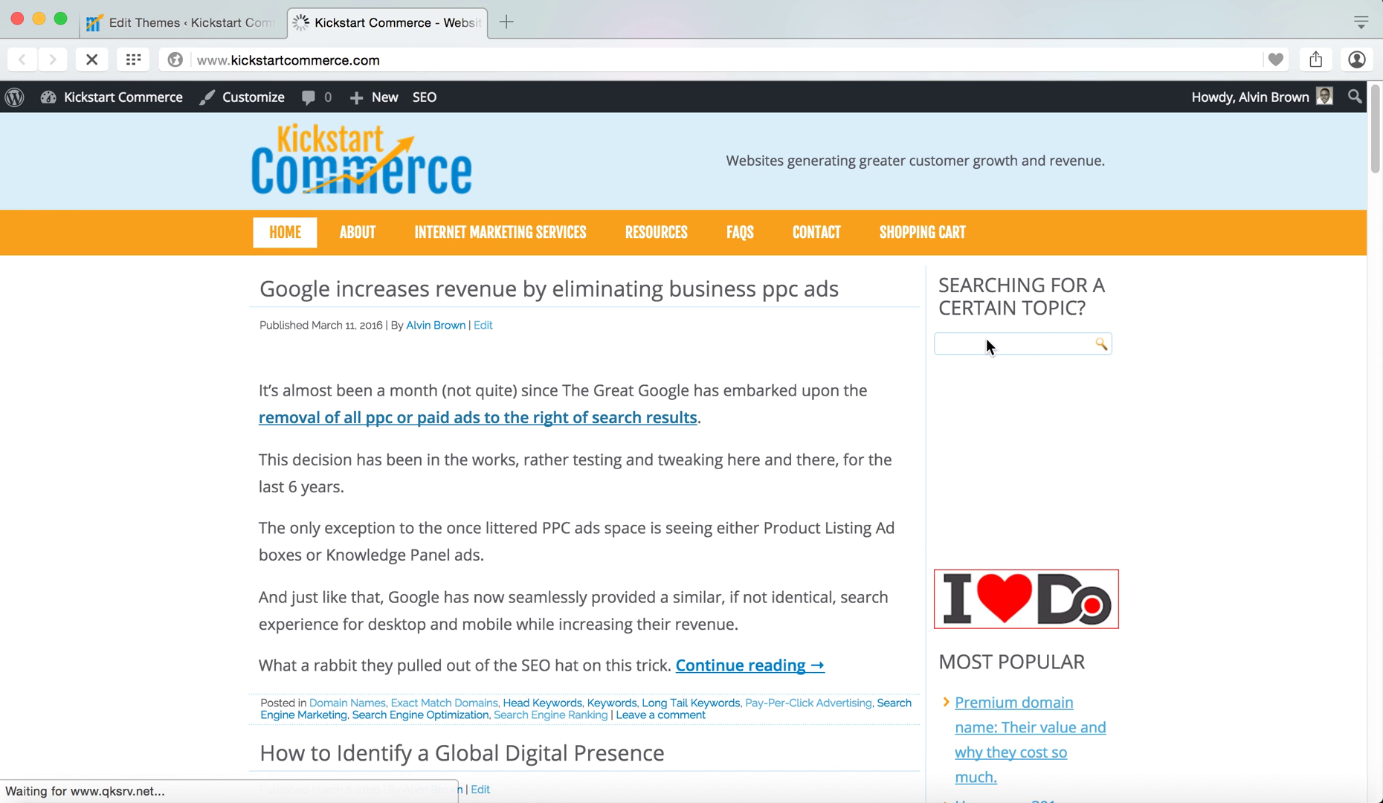
Search the live site for 'fail at' and open the first result's post
{"action": "left_click", "coordinate": [980, 345]}
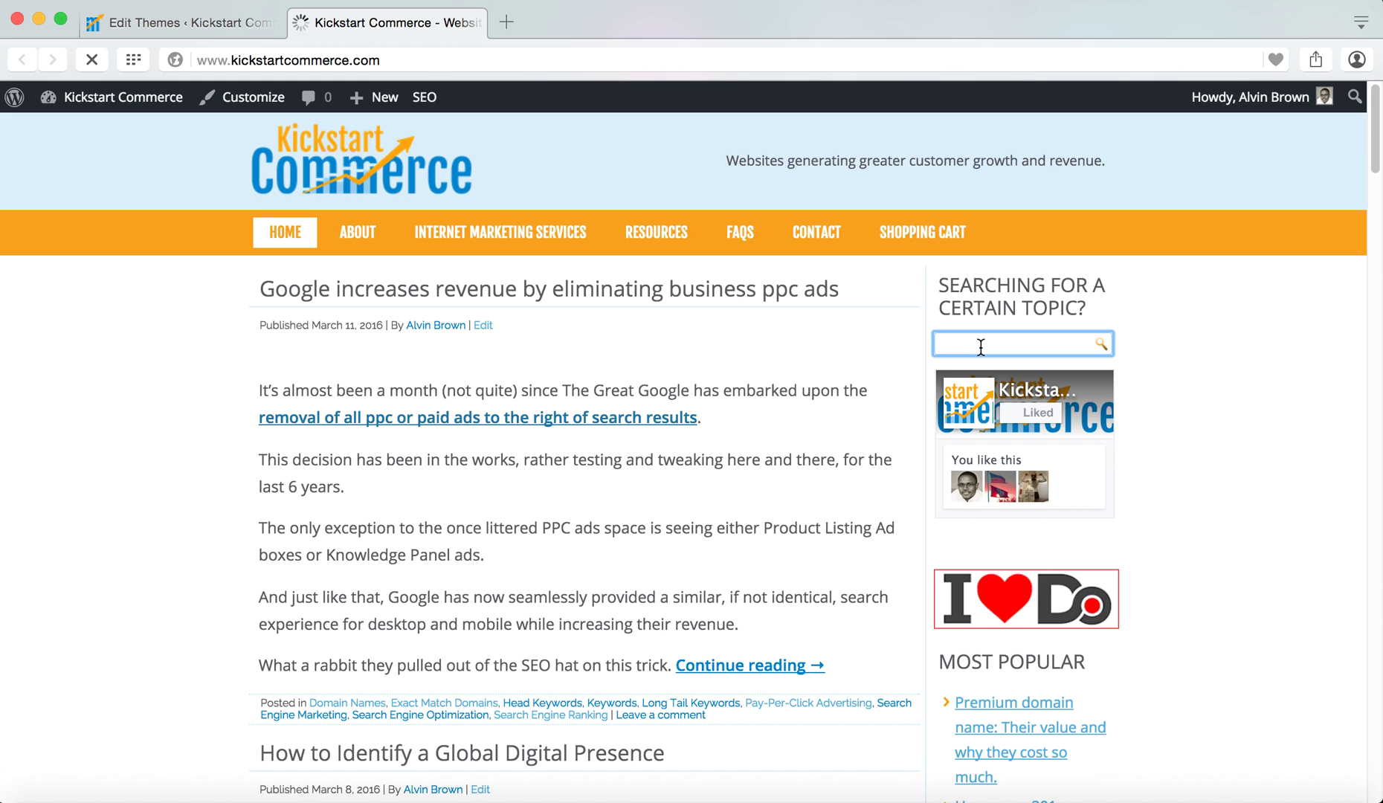
{"action": "type", "text": "fail at"}
{"action": "key", "text": "Return"}
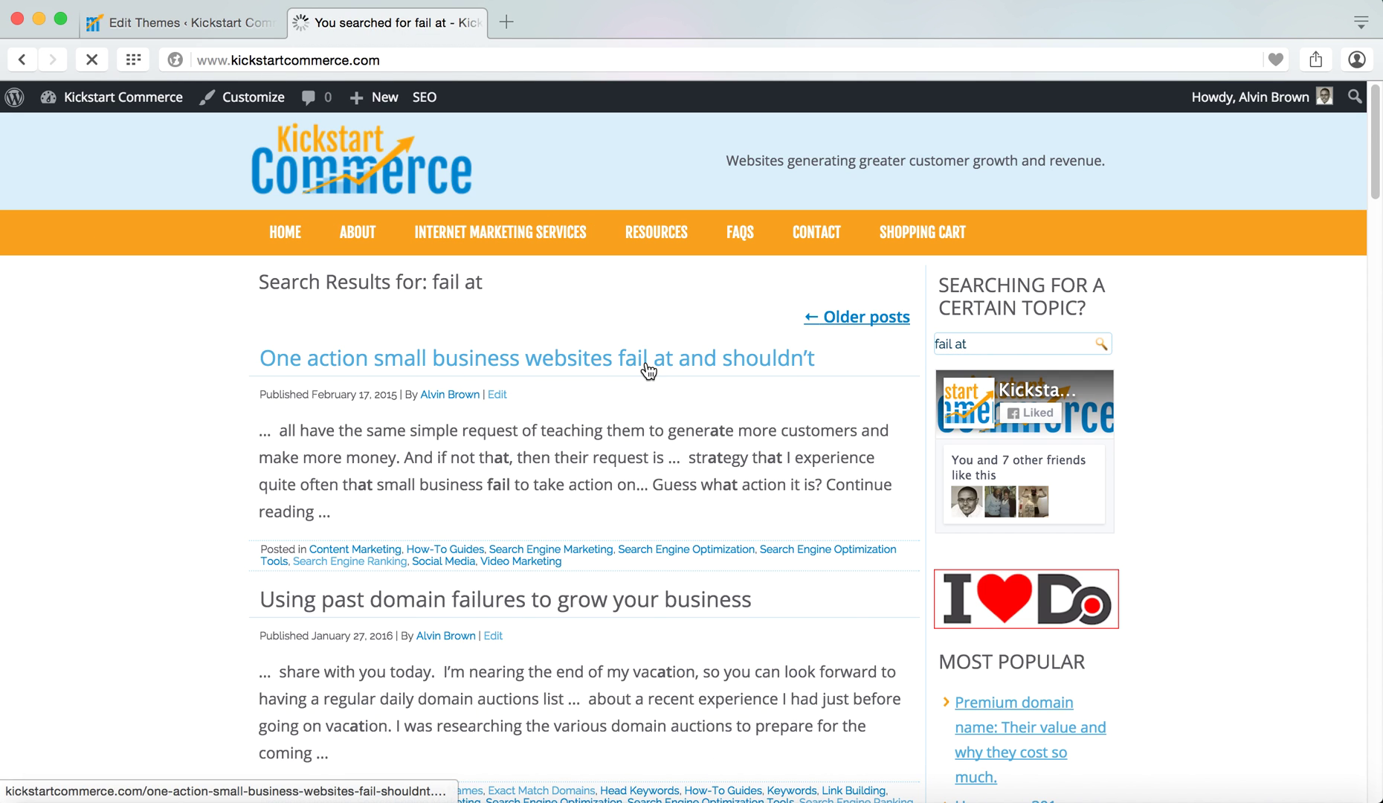
{"action": "left_click", "coordinate": [648, 369]}
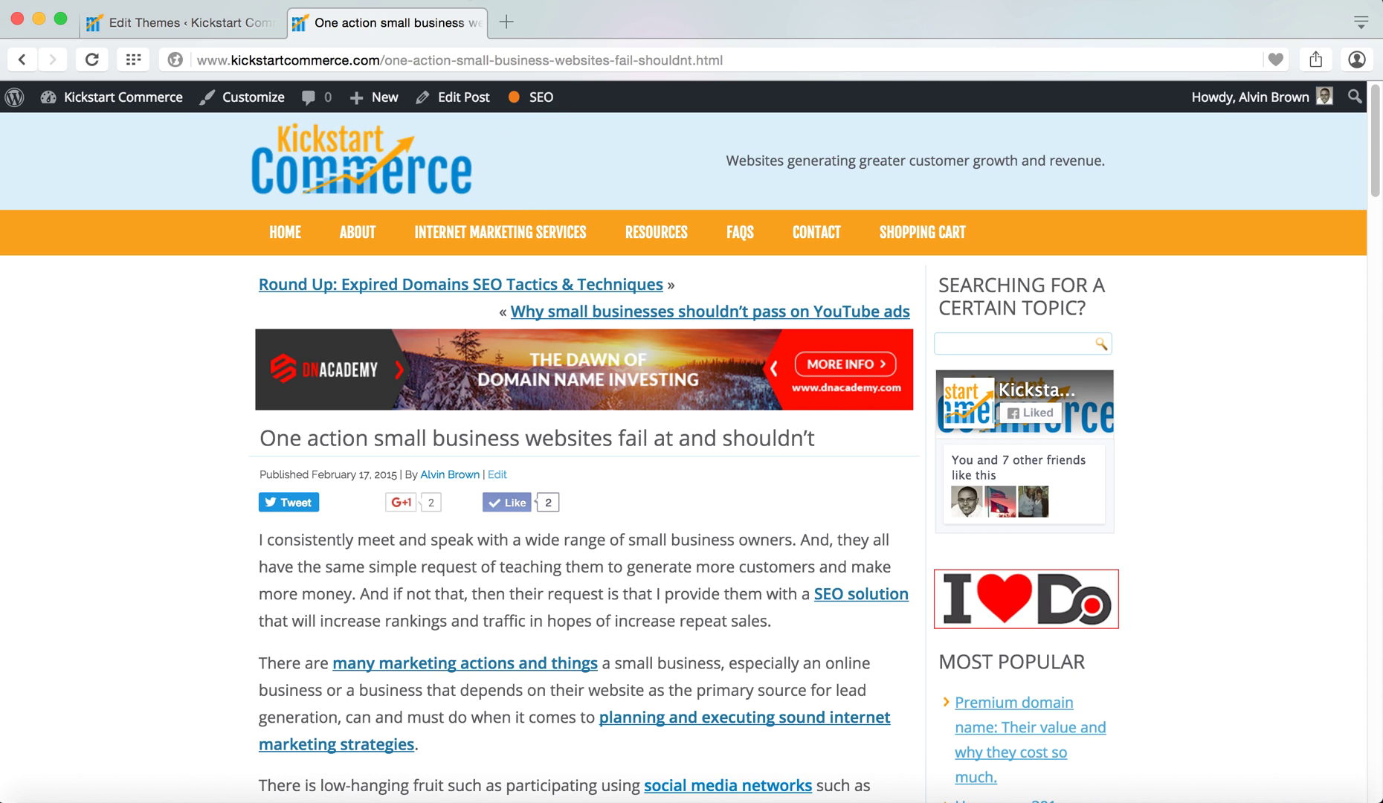
Open the browser's Developer Tools on the live post
{"action": "left_click", "coordinate": [472, 0]}
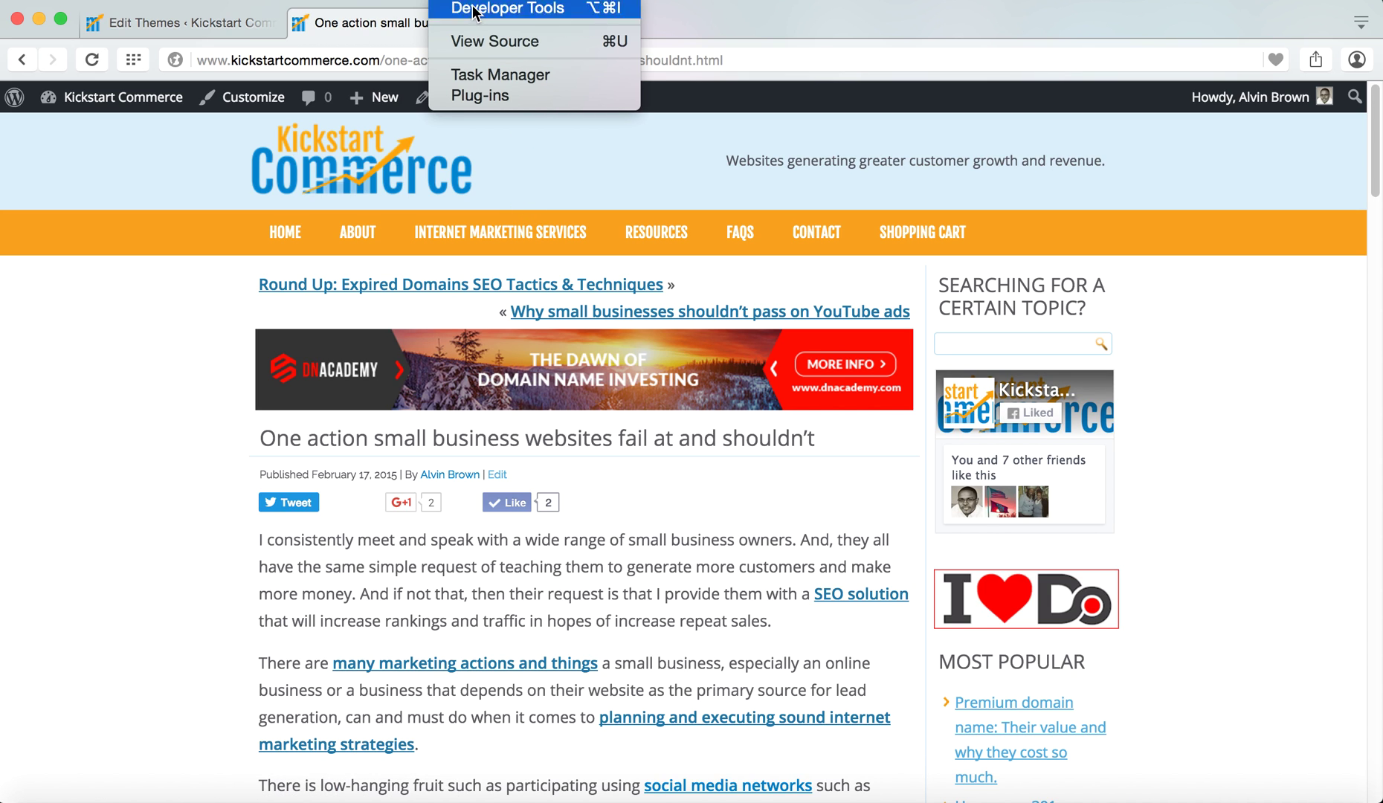
{"action": "key", "text": "Escape"}
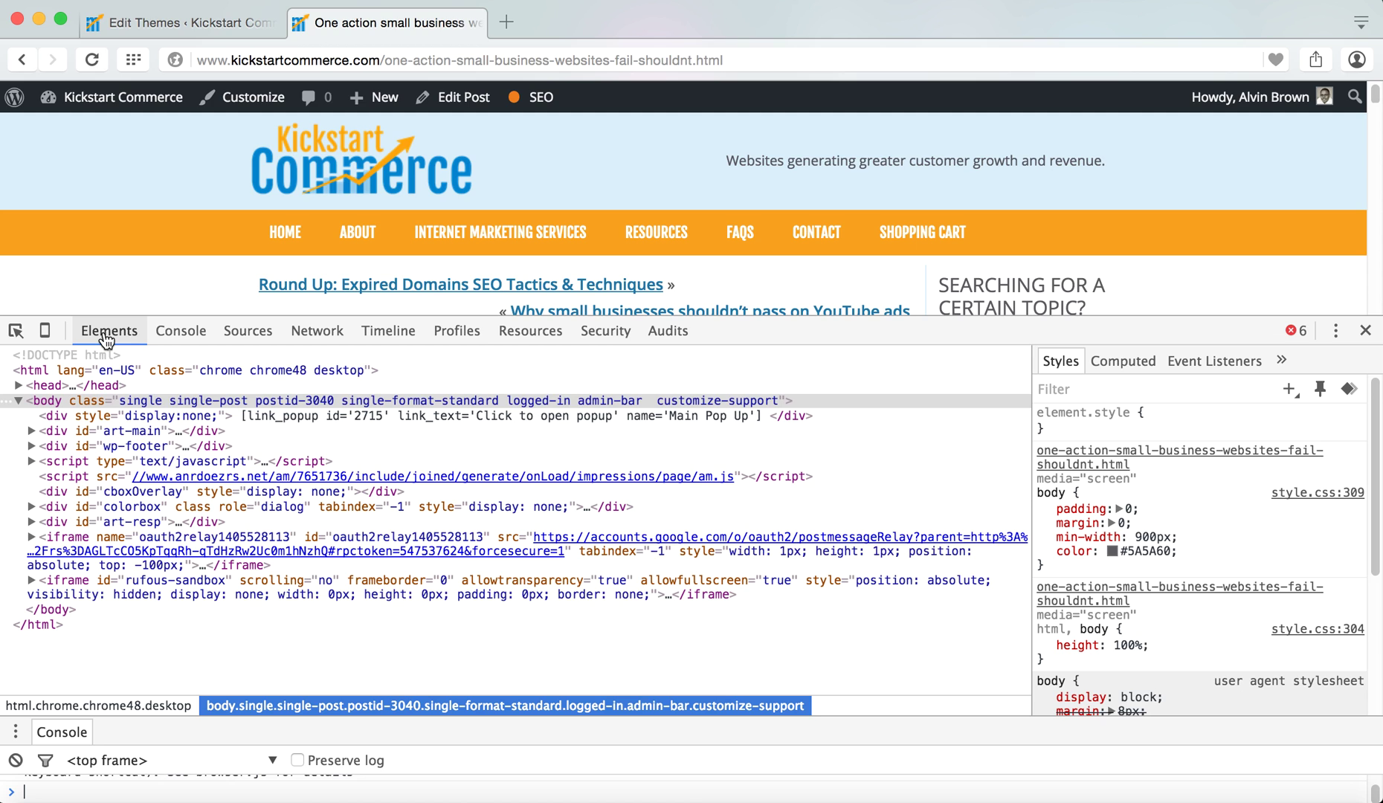
{"action": "scroll", "coordinate": [113, 282], "scroll_direction": "down", "scroll_amount": 1}
{"action": "scroll", "coordinate": [113, 283], "scroll_direction": "down", "scroll_amount": 1}
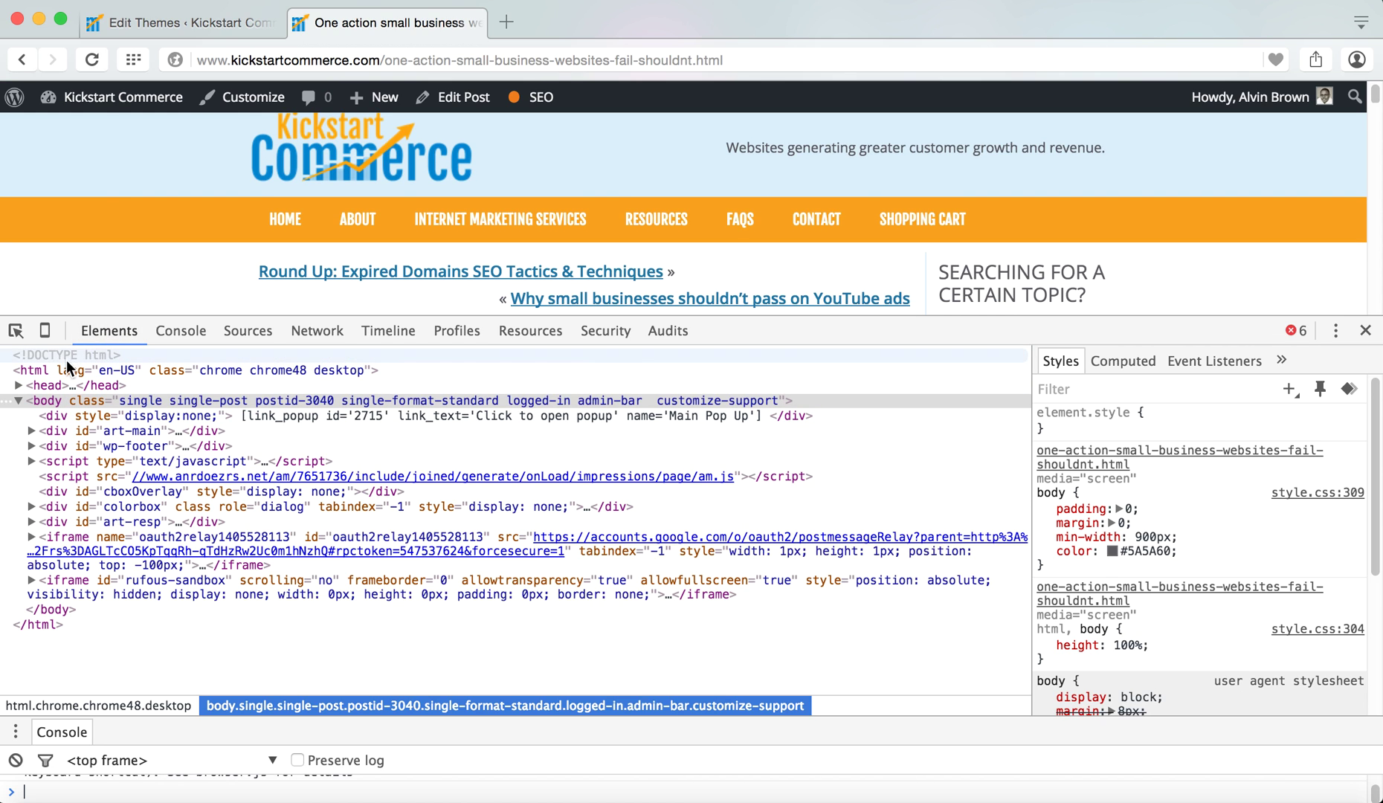
Pick the hidden link_popup shortcode div, then inspect the logo's style.css rule at line 403
{"action": "left_click", "coordinate": [16, 333]}
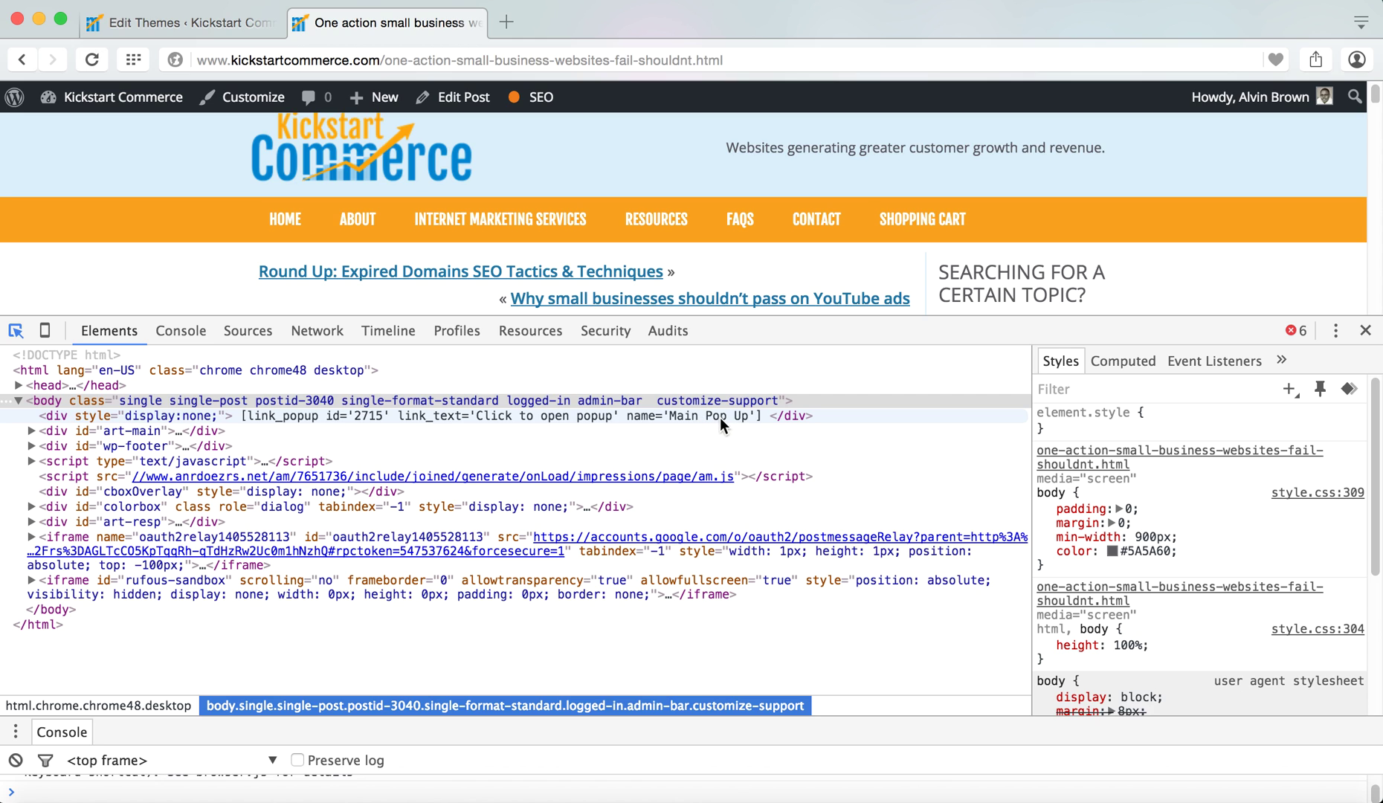
{"action": "left_click", "coordinate": [766, 420]}
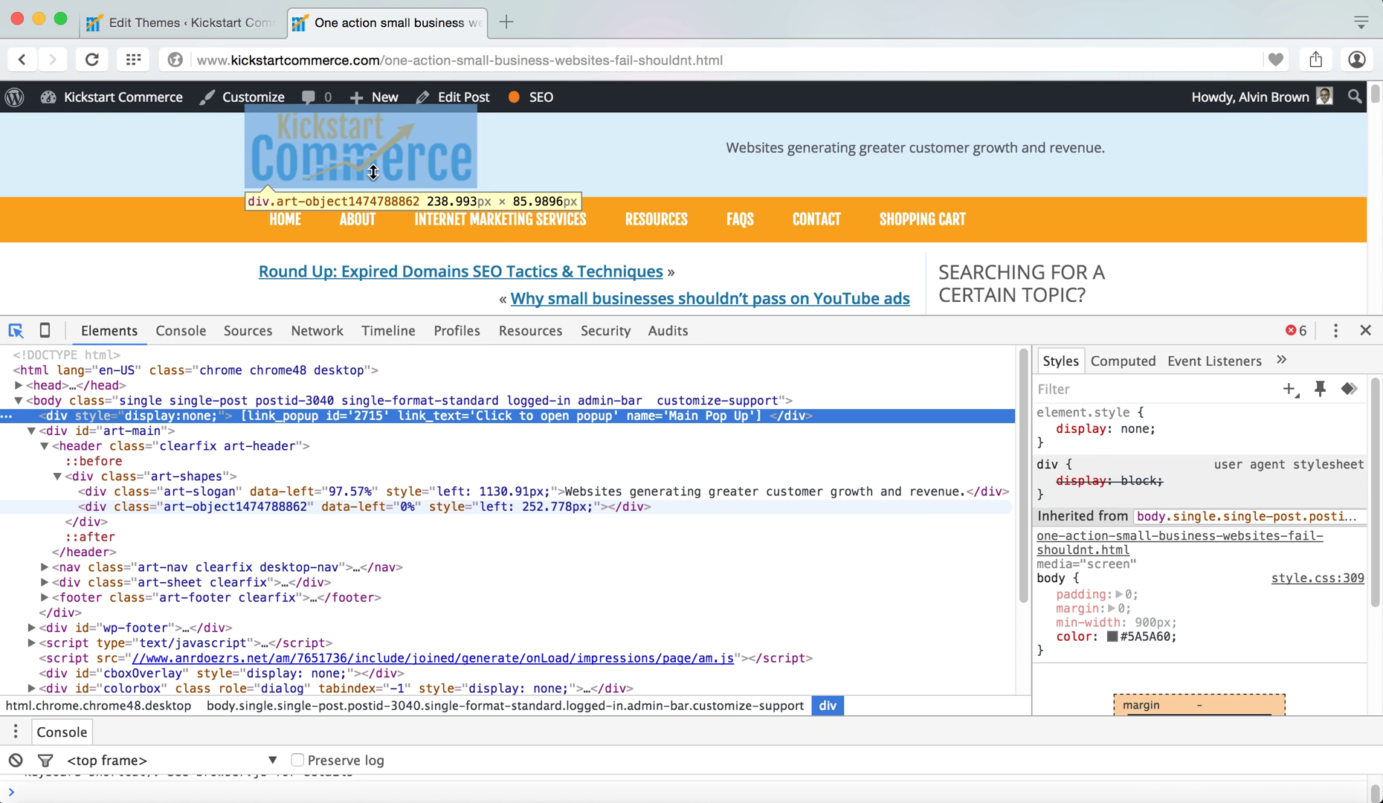
{"action": "left_click", "coordinate": [373, 172]}
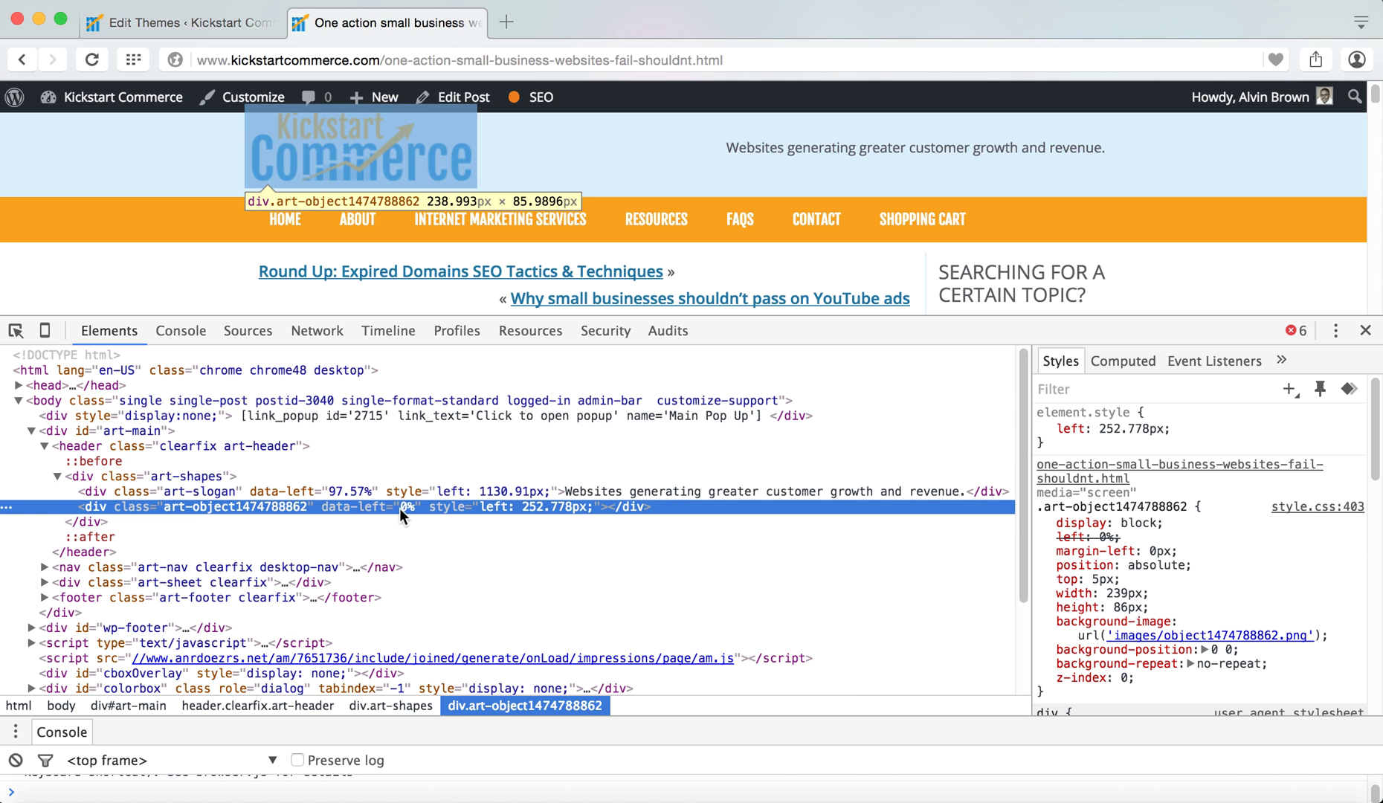
{"action": "mouse_move", "coordinate": [1145, 594]}
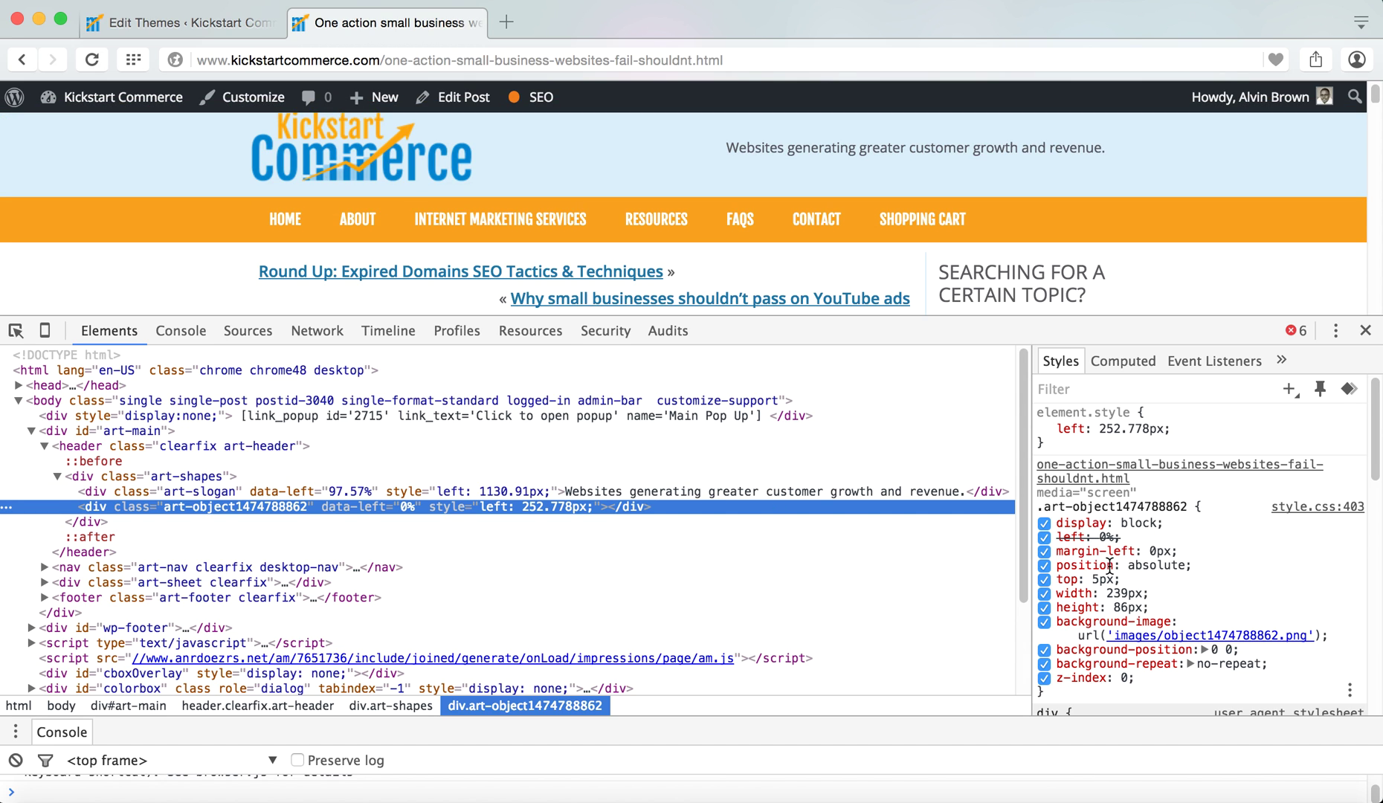
{"action": "scroll", "coordinate": [1109, 565], "scroll_direction": "down", "scroll_amount": 1}
{"action": "scroll", "coordinate": [1110, 565], "scroll_direction": "down", "scroll_amount": 1}
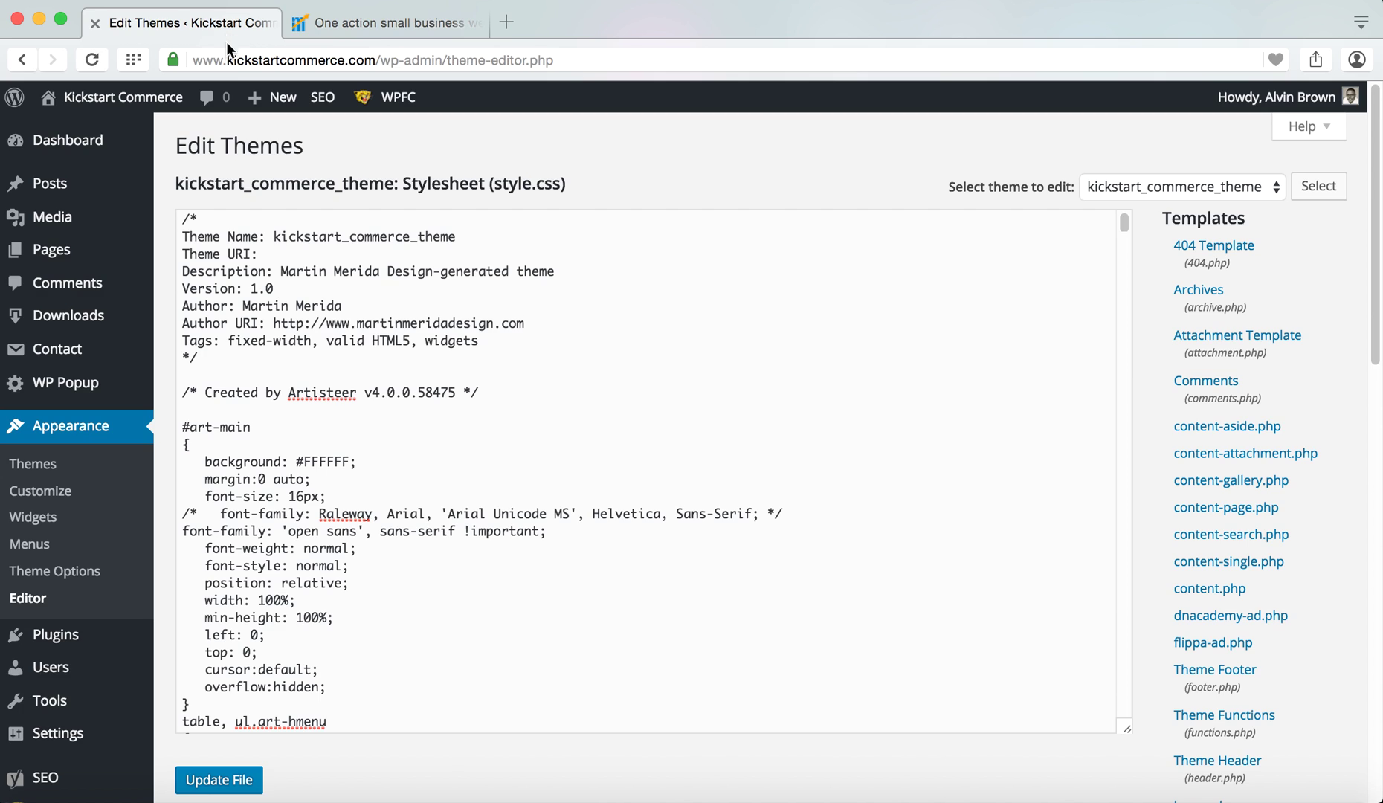
Glance at the theme editor, then close DevTools so the 'One action small business websites fail at' post shows alone
{"action": "left_click", "coordinate": [228, 33]}
{"action": "left_click", "coordinate": [427, 30]}
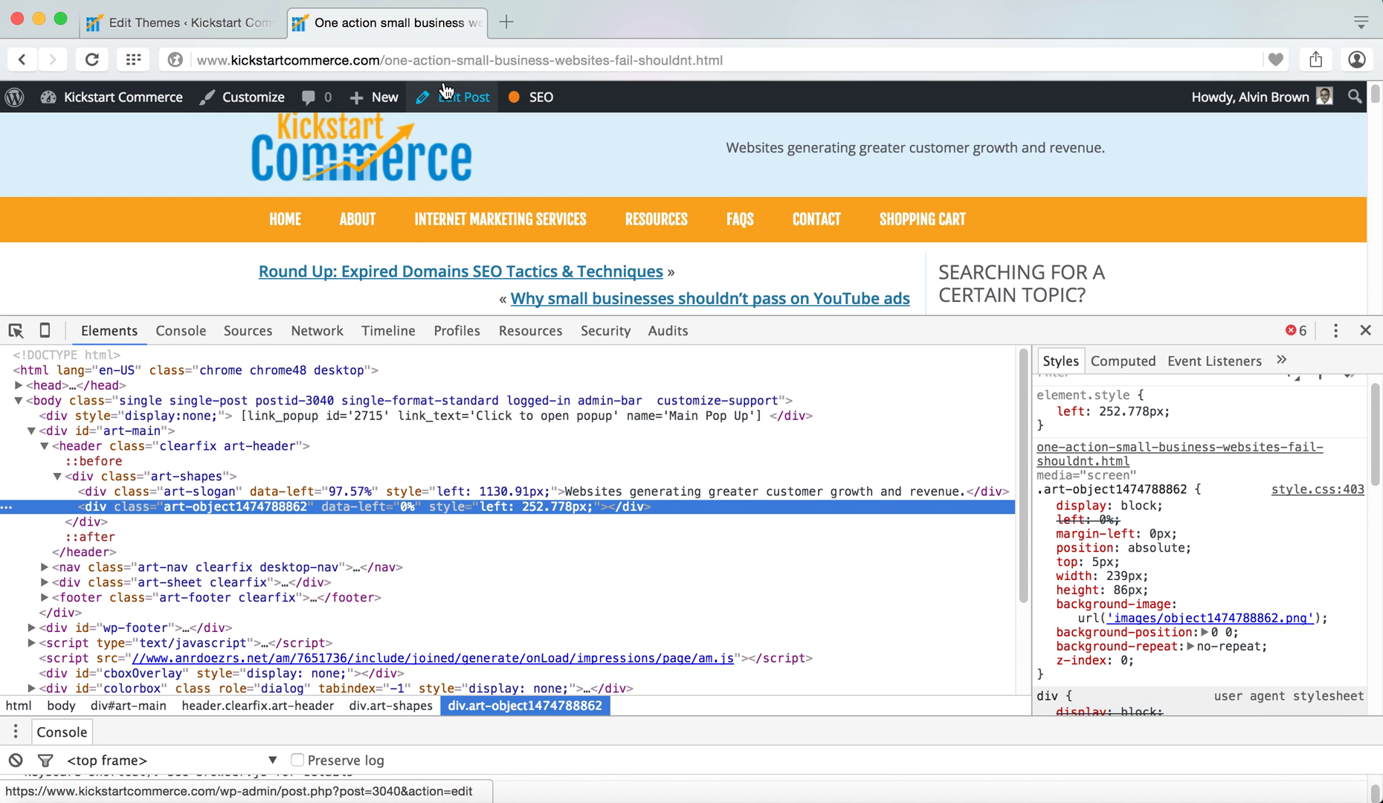
{"action": "left_click", "coordinate": [1365, 330]}
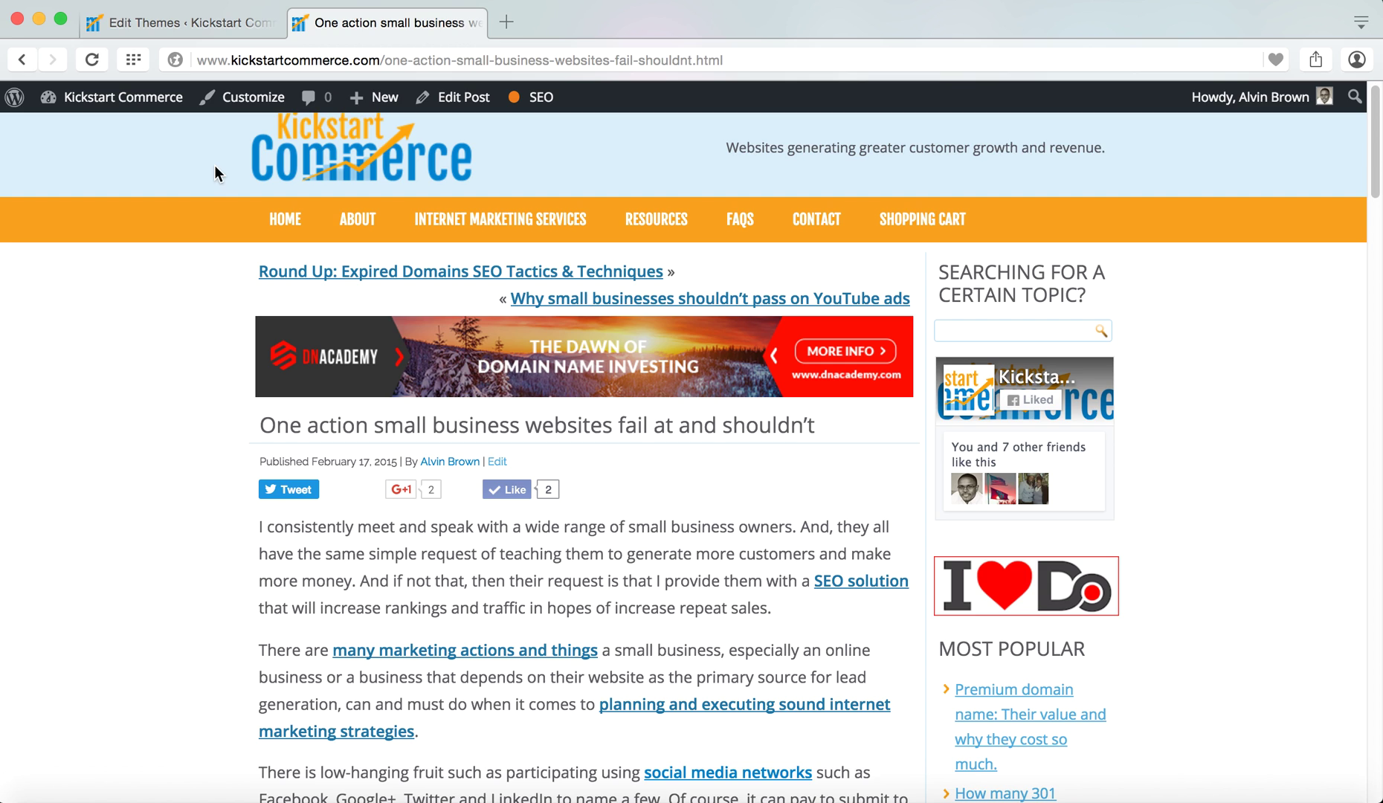
{"action": "scroll", "coordinate": [213, 403], "scroll_direction": "down", "scroll_amount": 2}
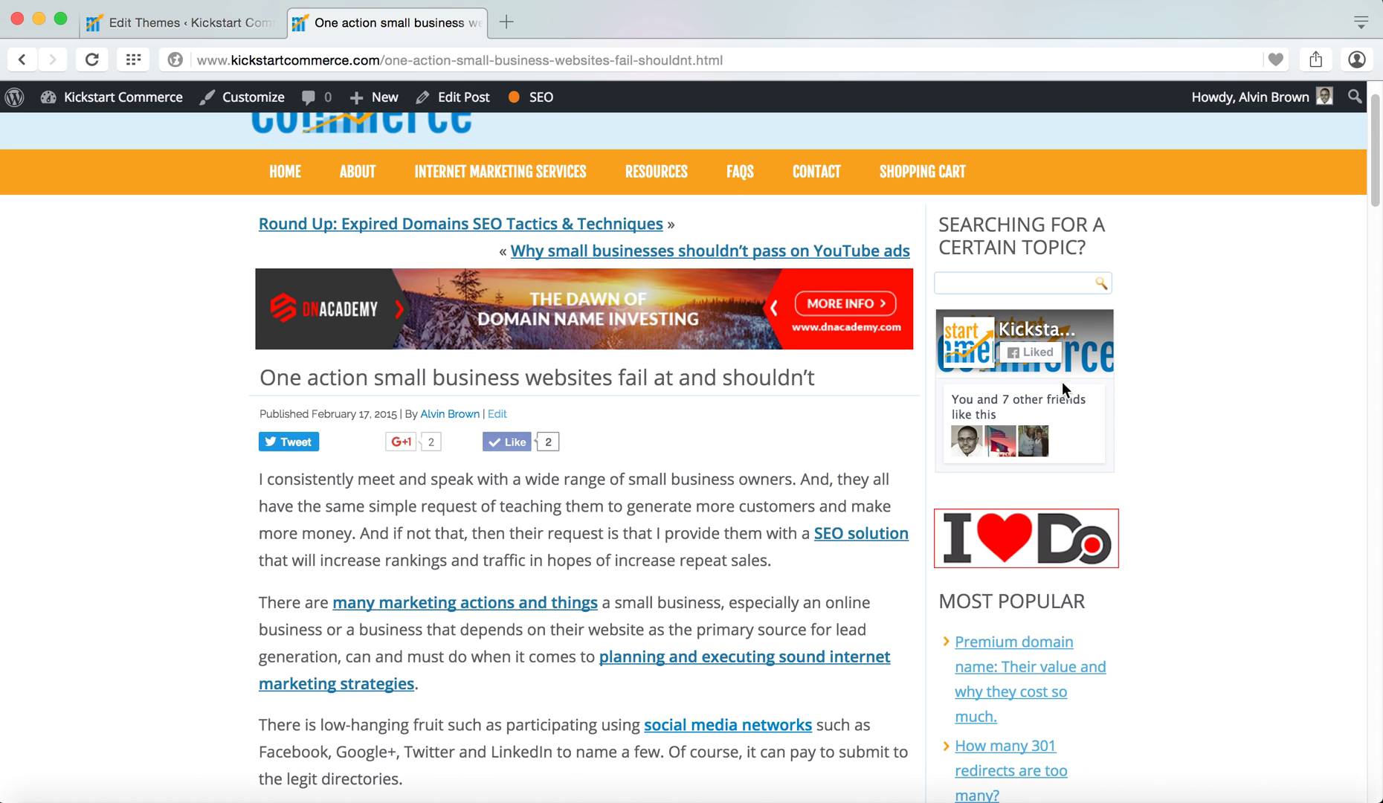